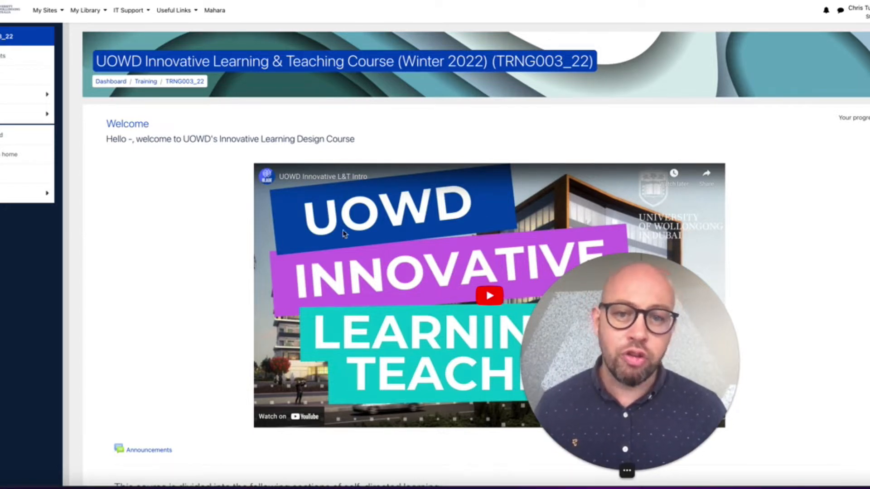
pyautogui.scroll(-1, 355, 241)
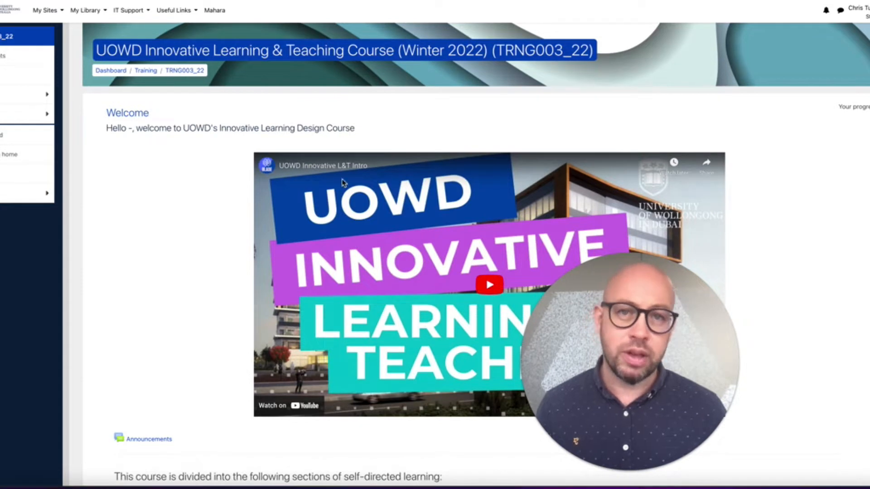
pyautogui.scroll(-2, 398, 220)
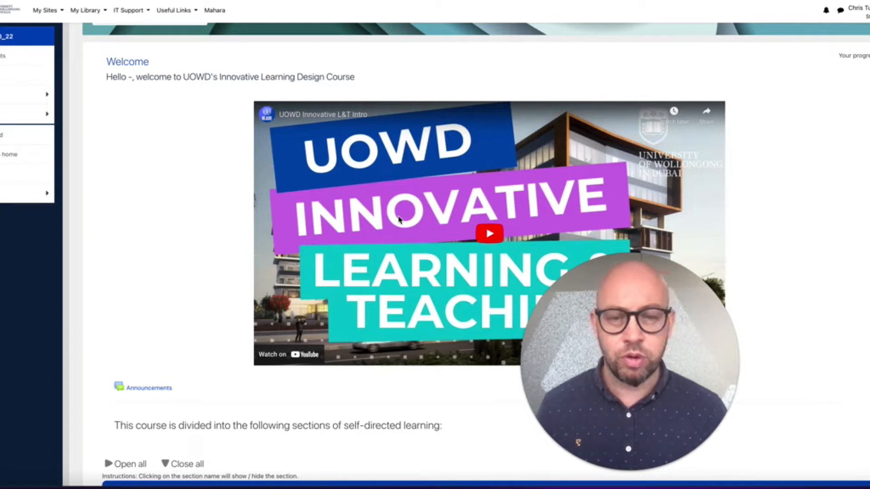
pyautogui.scroll(-1, 399, 218)
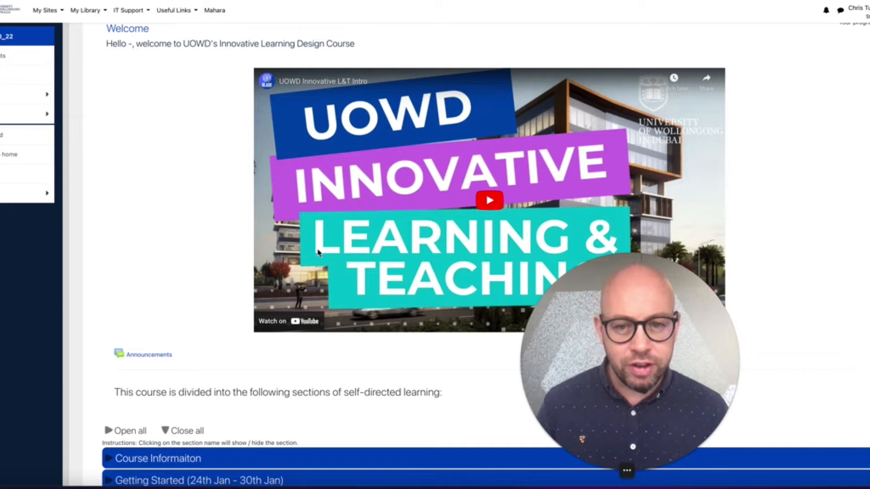
pyautogui.scroll(-2, 317, 251)
pyautogui.scroll(-5, 340, 245)
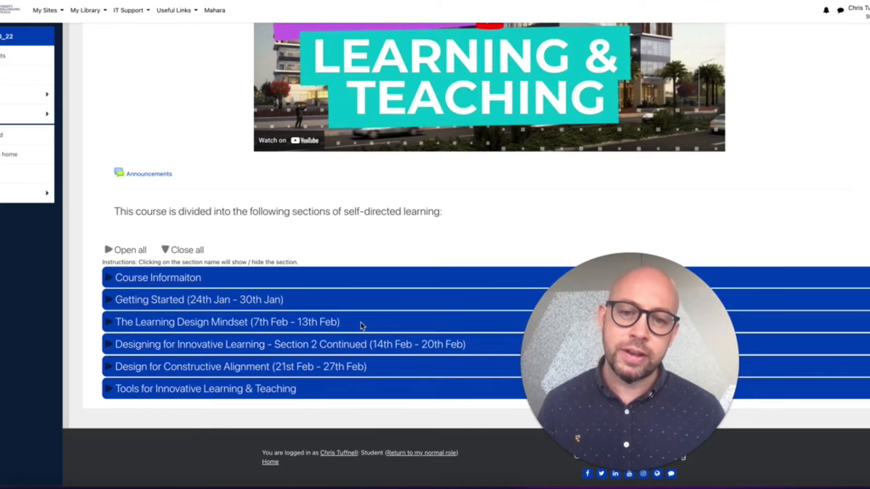
# Expand The Learning Design Mindset section to reveal its introduction, video and topic links.
pyautogui.click(110, 323)
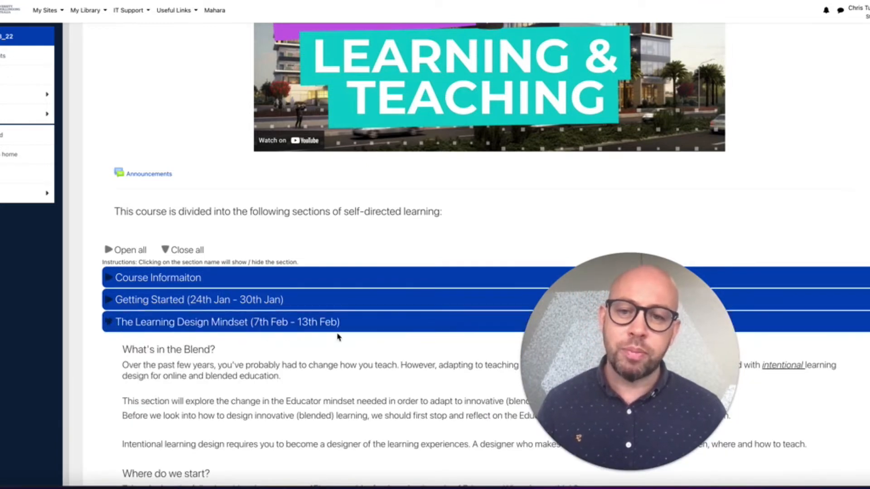
pyautogui.scroll(-3, 344, 348)
pyautogui.scroll(-3, 344, 348)
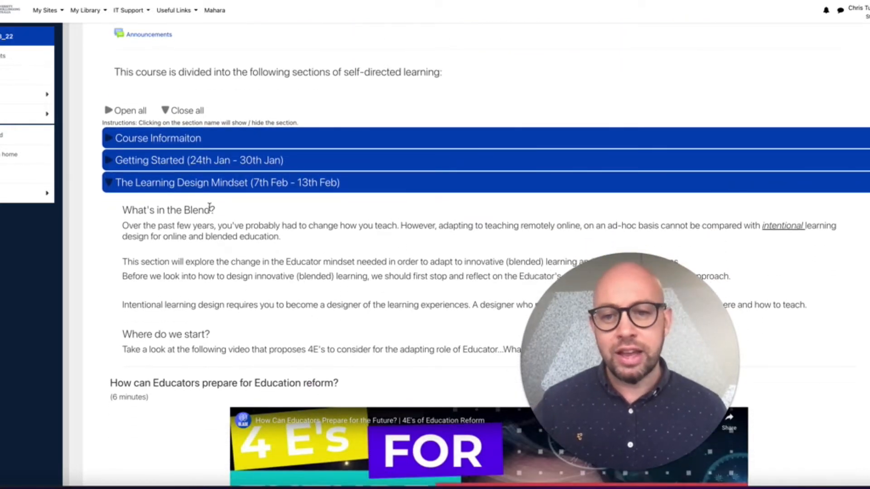
pyautogui.scroll(-1, 364, 316)
pyautogui.scroll(-2, 364, 316)
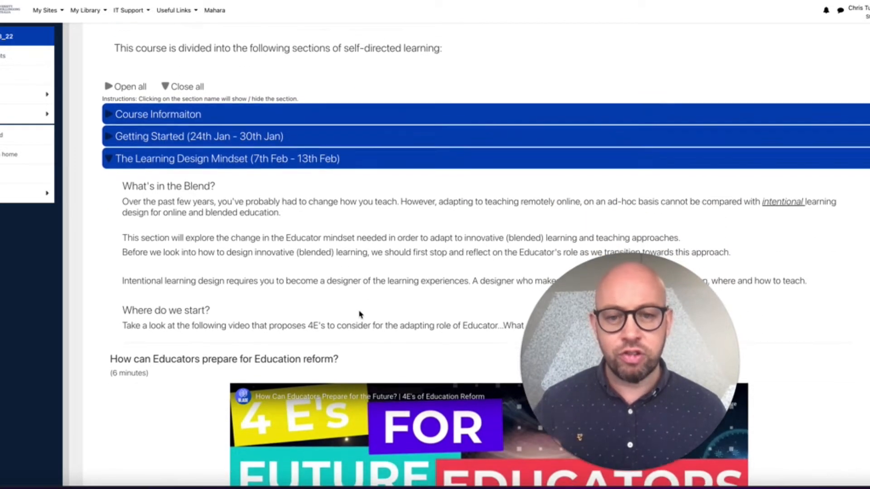
pyautogui.scroll(-3, 360, 313)
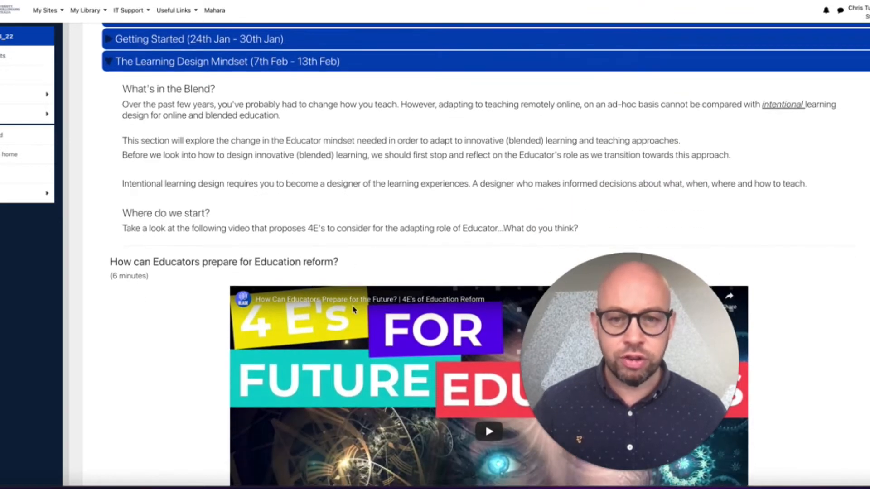
pyautogui.scroll(3, 354, 309)
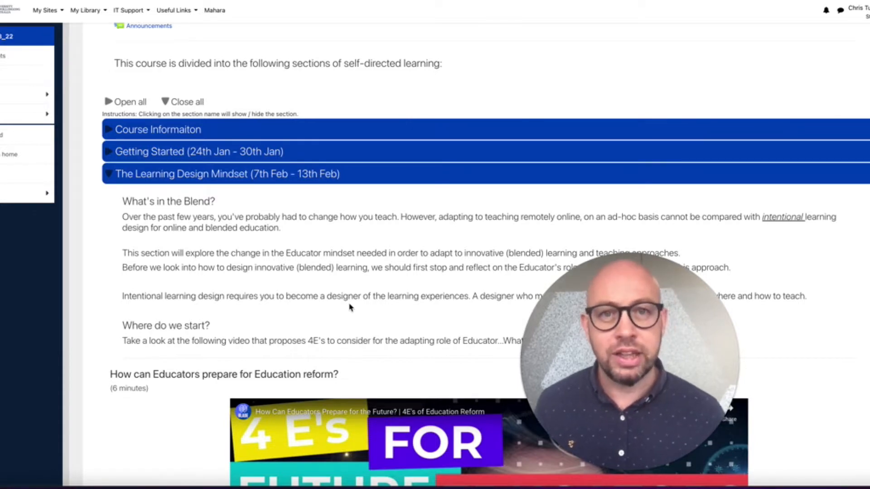
pyautogui.scroll(-2, 350, 307)
pyautogui.scroll(-3, 340, 307)
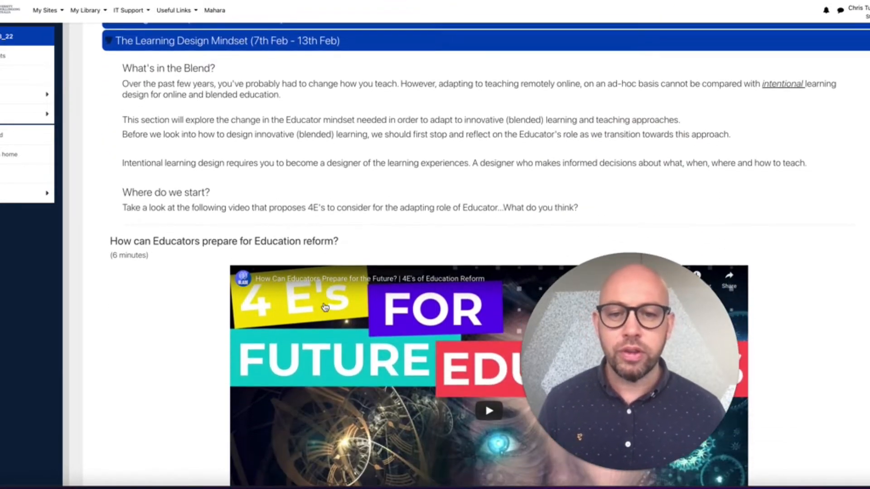
pyautogui.scroll(-3, 324, 308)
pyautogui.scroll(-4, 324, 308)
pyautogui.scroll(-5, 325, 308)
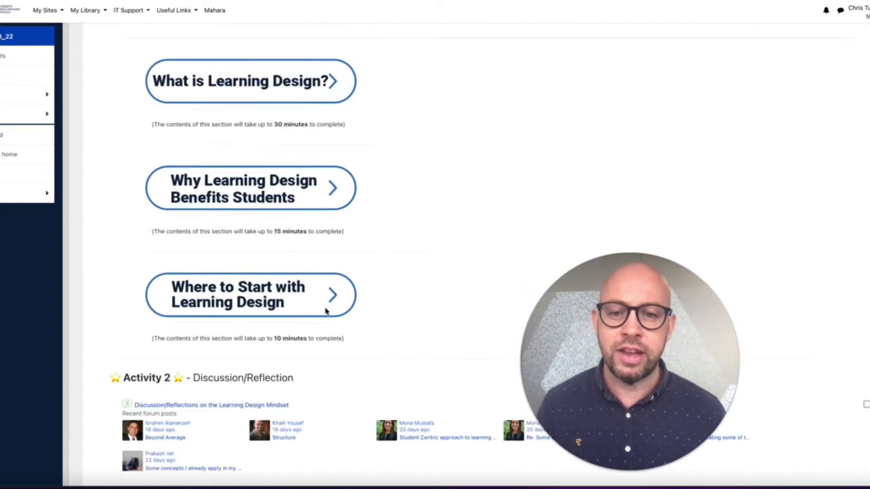
pyautogui.scroll(4, 332, 307)
pyautogui.scroll(2, 331, 308)
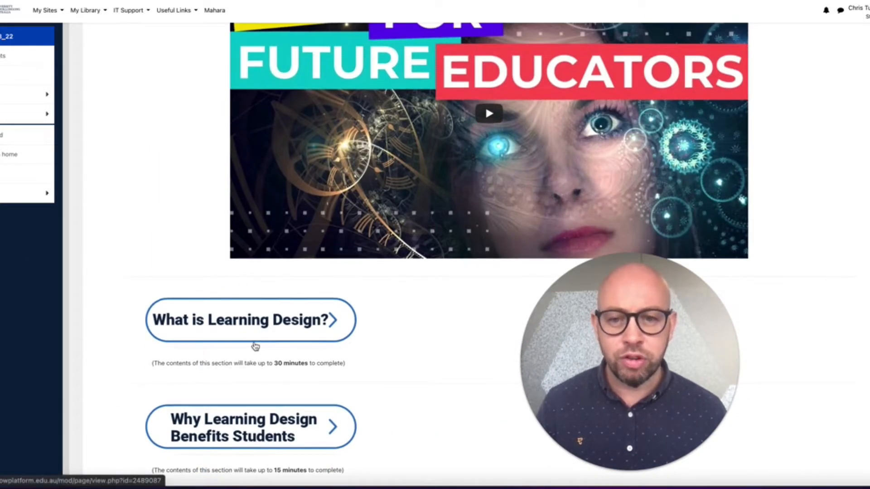
pyautogui.scroll(-2, 251, 313)
pyautogui.scroll(-1, 252, 326)
pyautogui.scroll(-1, 292, 408)
pyautogui.scroll(-4, 299, 425)
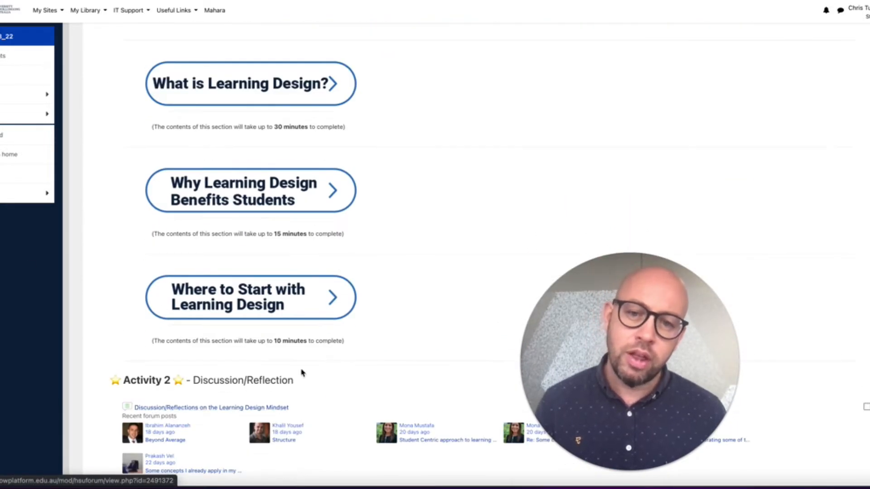
pyautogui.scroll(2, 299, 320)
pyautogui.scroll(2, 299, 319)
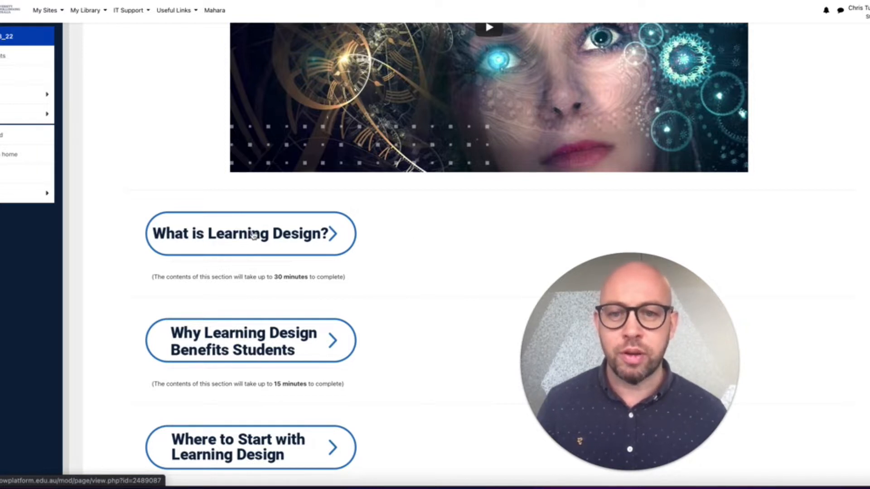
pyautogui.click(253, 234)
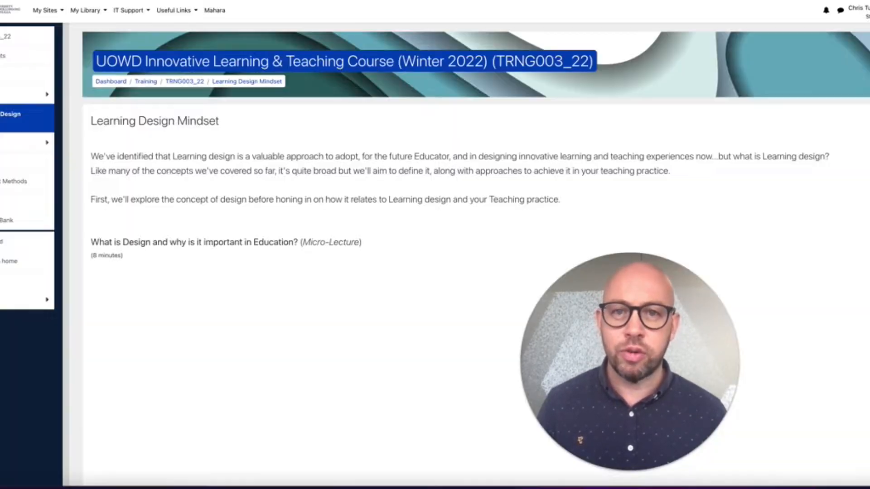
pyautogui.scroll(-5, 197, 262)
pyautogui.scroll(-4, 272, 258)
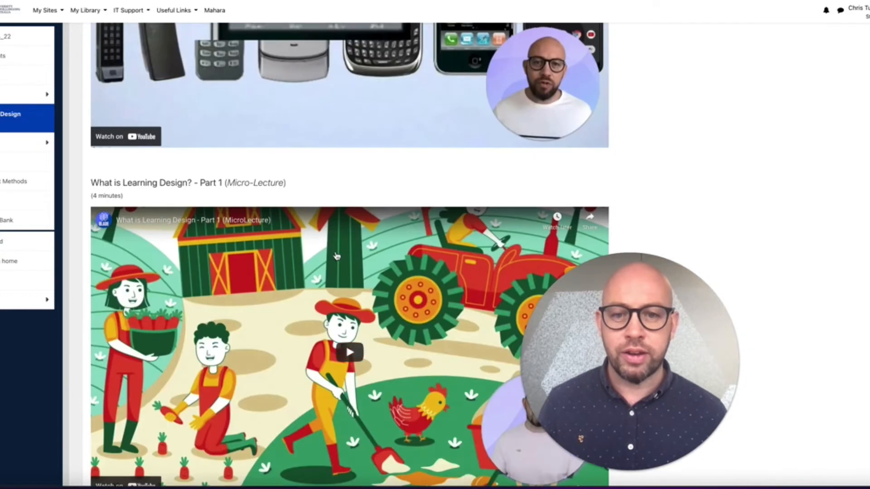
pyautogui.scroll(-3, 306, 255)
pyautogui.scroll(-3, 331, 253)
pyautogui.scroll(-4, 332, 253)
pyautogui.scroll(-2, 331, 253)
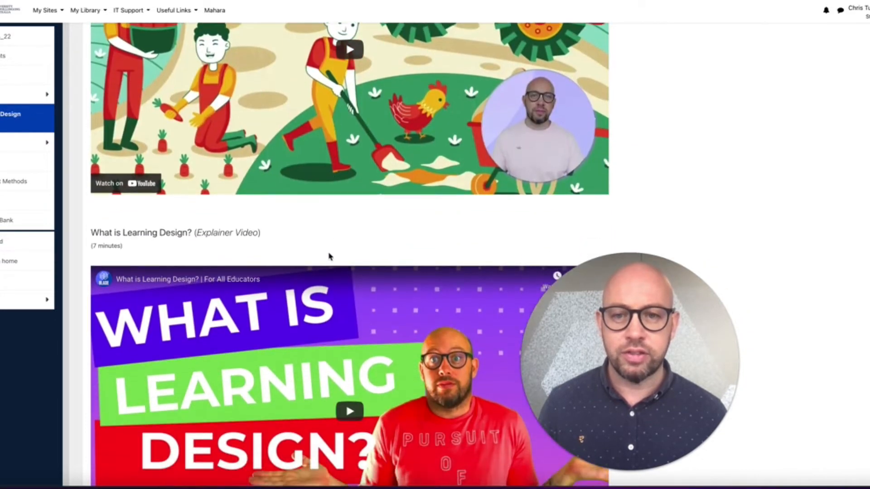
pyautogui.scroll(8, 332, 253)
pyautogui.scroll(10, 389, 234)
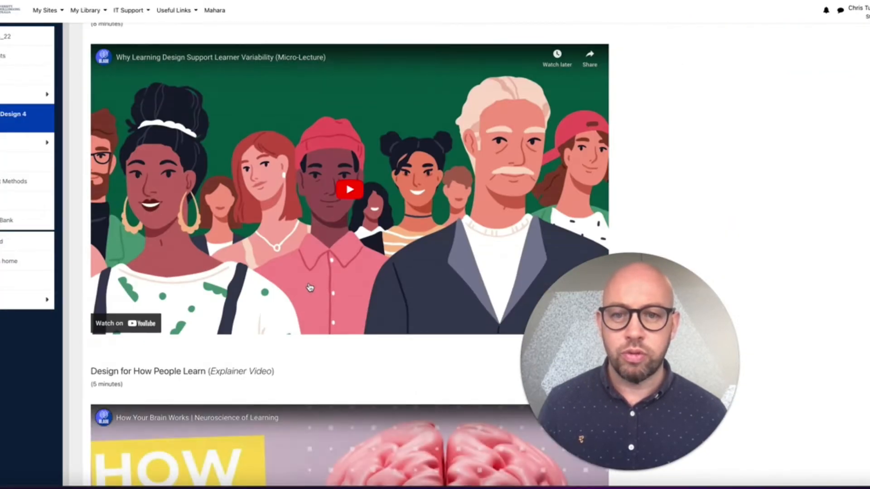
pyautogui.scroll(-1, 309, 286)
pyautogui.scroll(-4, 309, 285)
pyautogui.scroll(-4, 309, 285)
pyautogui.scroll(1, 312, 285)
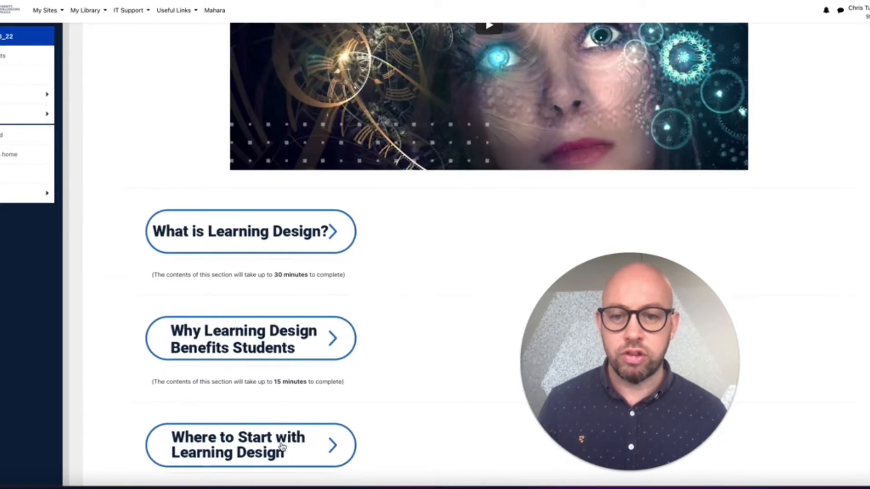
pyautogui.click(279, 443)
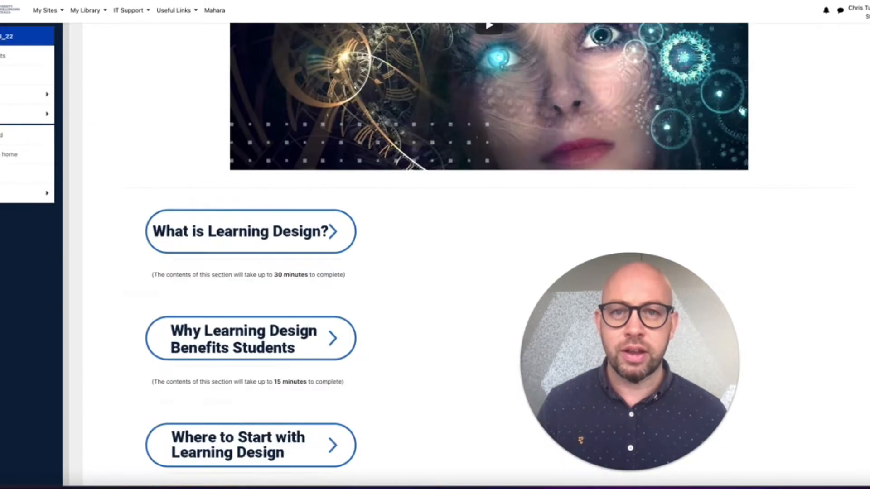
pyautogui.scroll(-1, 353, 267)
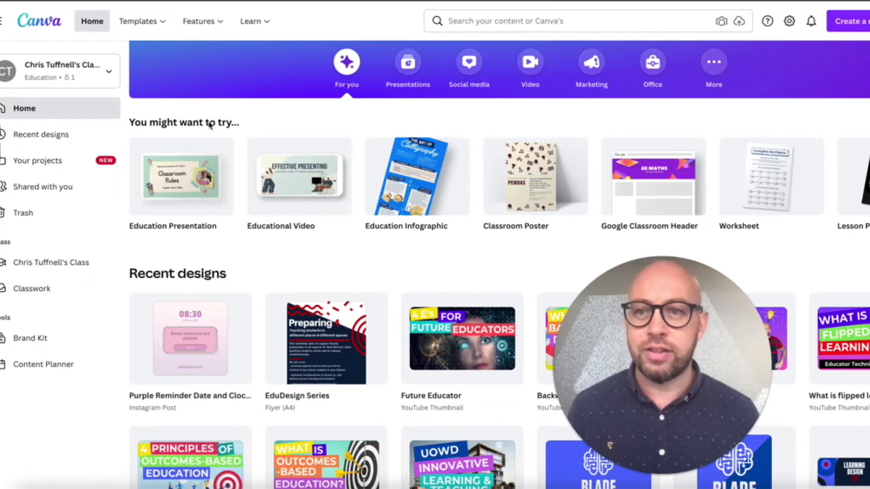
pyautogui.scroll(-4, 408, 272)
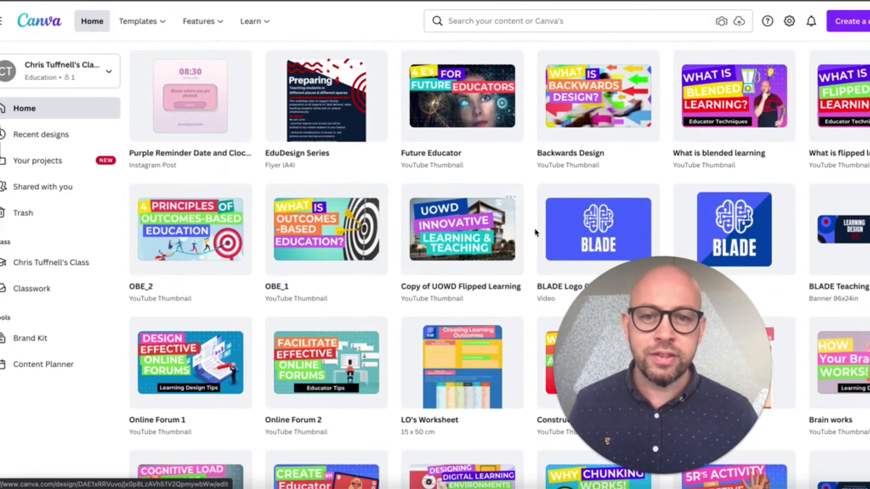
pyautogui.scroll(-2, 499, 243)
pyautogui.scroll(-3, 499, 243)
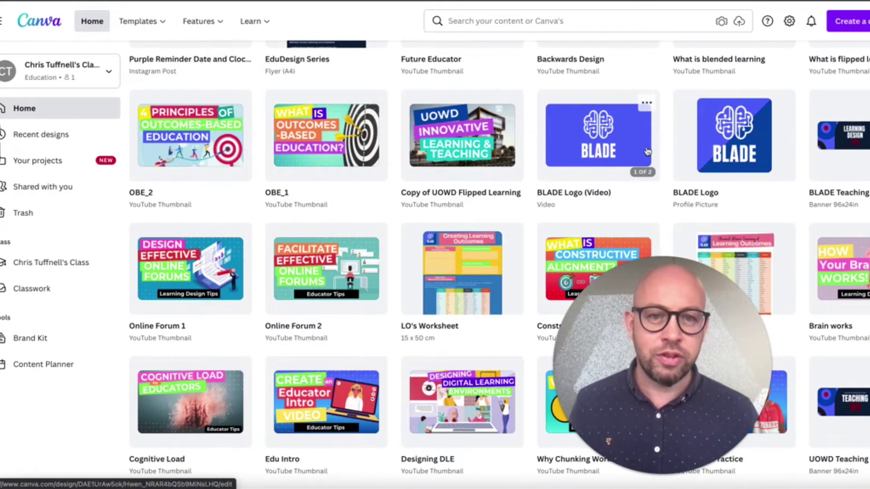
pyautogui.scroll(6, 507, 204)
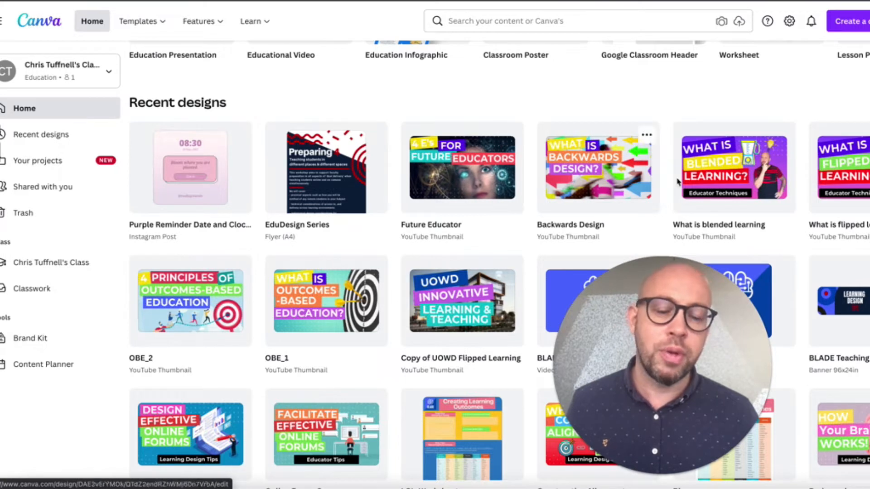
pyautogui.scroll(-3, 305, 234)
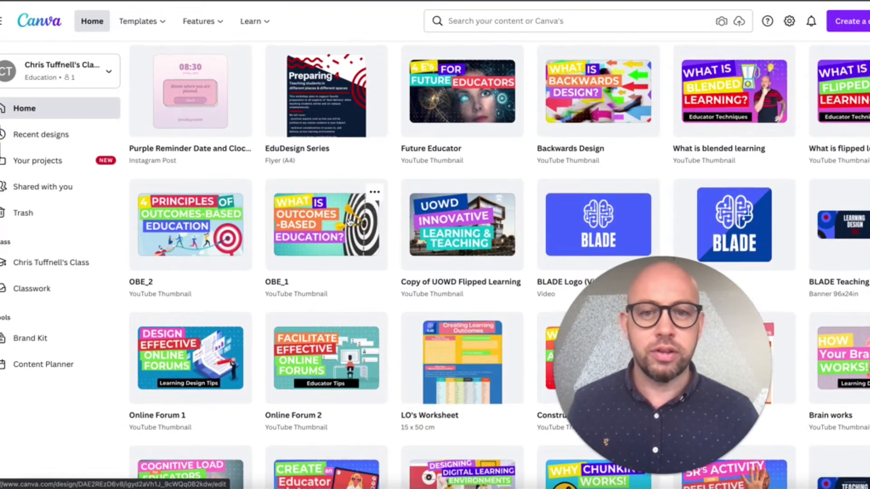
pyautogui.scroll(2, 350, 221)
pyautogui.scroll(1, 340, 204)
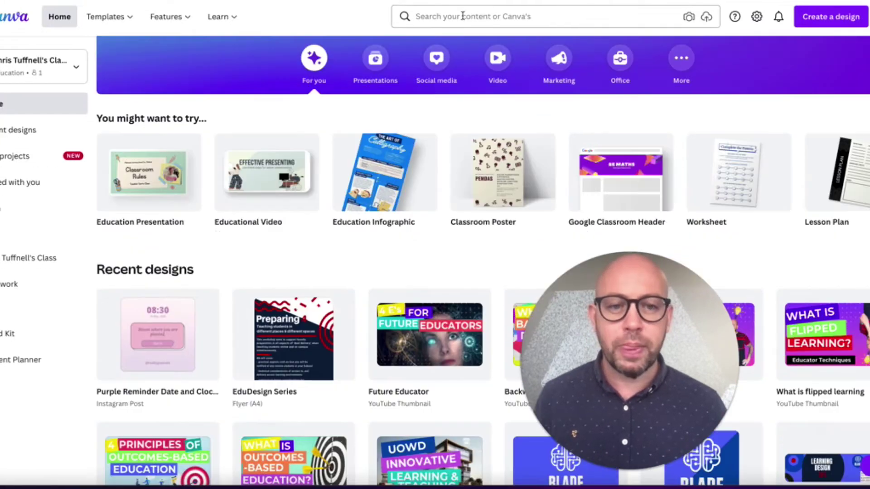
# Activate Canva's template search box so recent searches and suggestions appear.
pyautogui.click(462, 18)
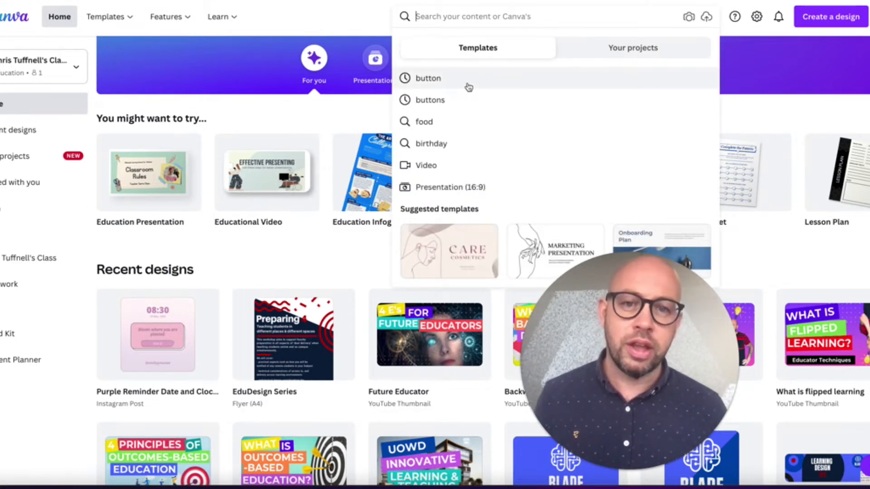
pyautogui.click(435, 81)
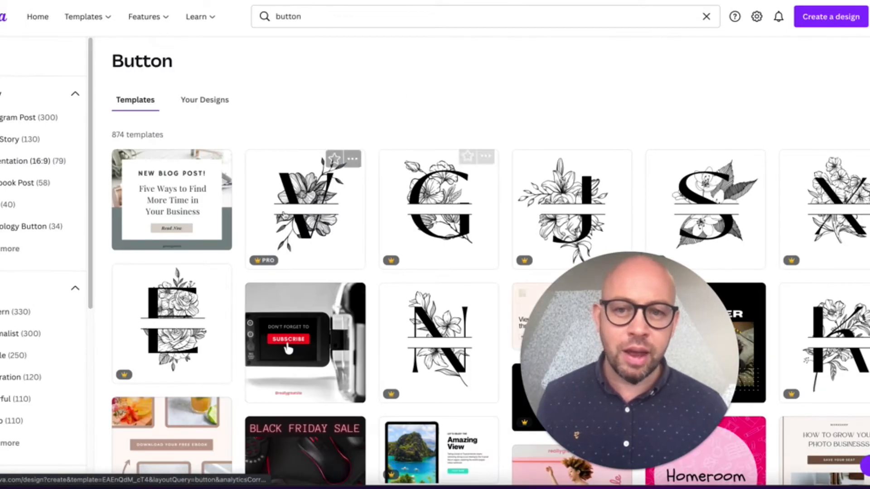
pyautogui.scroll(-2, 323, 209)
pyautogui.scroll(-5, 323, 209)
pyautogui.scroll(-5, 326, 204)
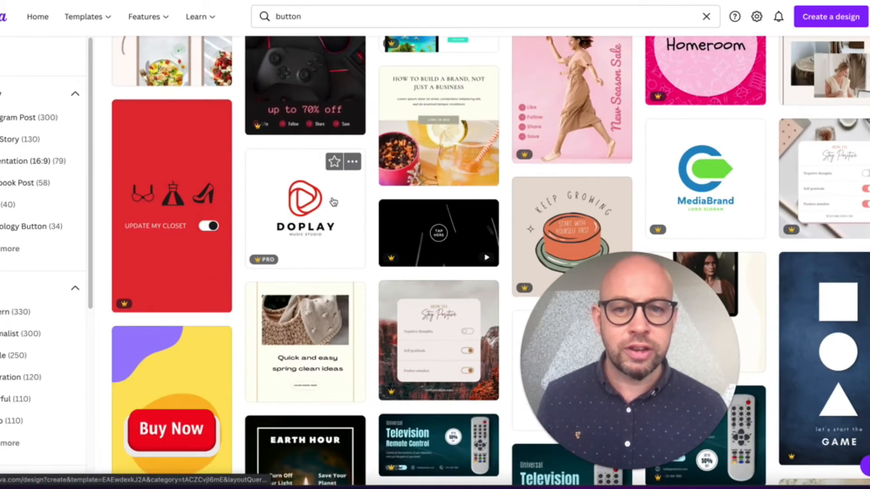
pyautogui.scroll(-5, 333, 201)
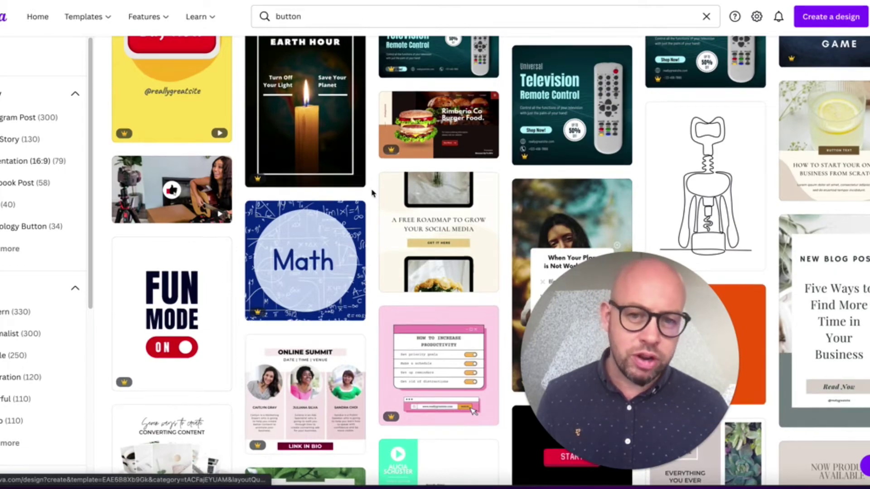
pyautogui.scroll(-1, 442, 290)
pyautogui.scroll(-2, 442, 290)
pyautogui.scroll(5, 441, 290)
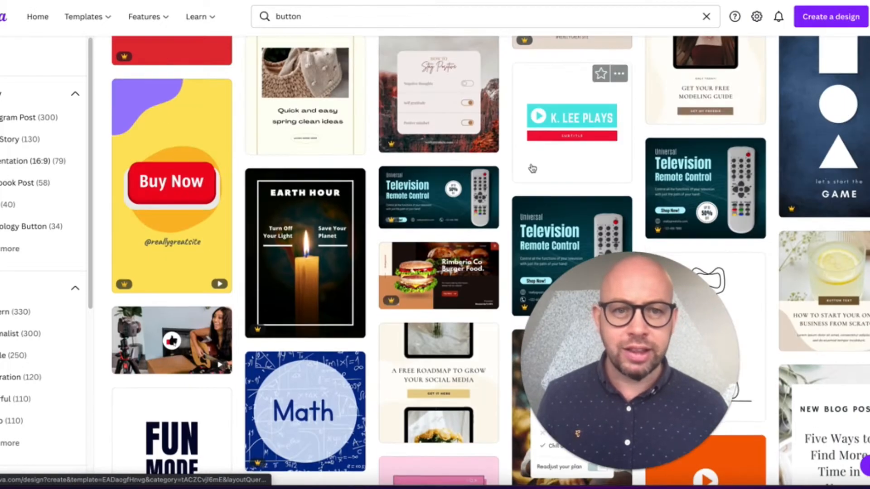
pyautogui.scroll(-8, 475, 205)
pyautogui.scroll(-5, 513, 165)
pyautogui.scroll(-5, 476, 163)
pyautogui.scroll(-5, 462, 160)
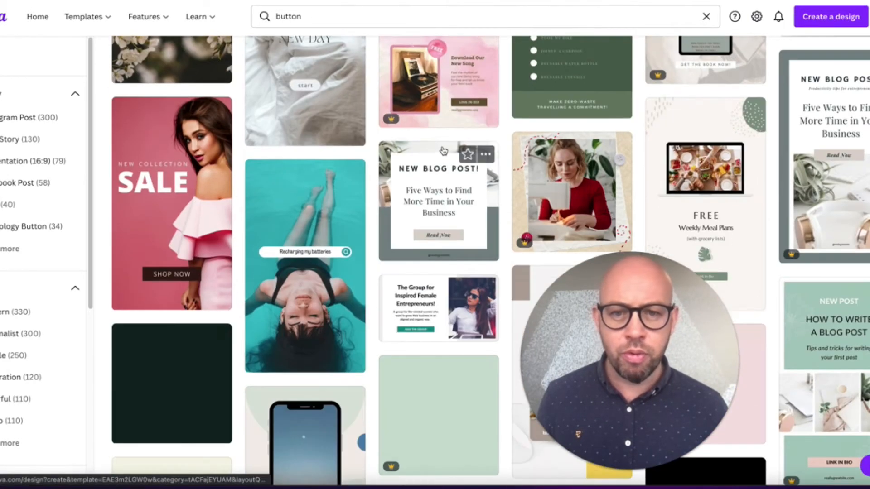
pyautogui.scroll(-5, 443, 152)
pyautogui.scroll(-5, 443, 153)
pyautogui.scroll(-5, 443, 152)
pyautogui.scroll(-5, 408, 136)
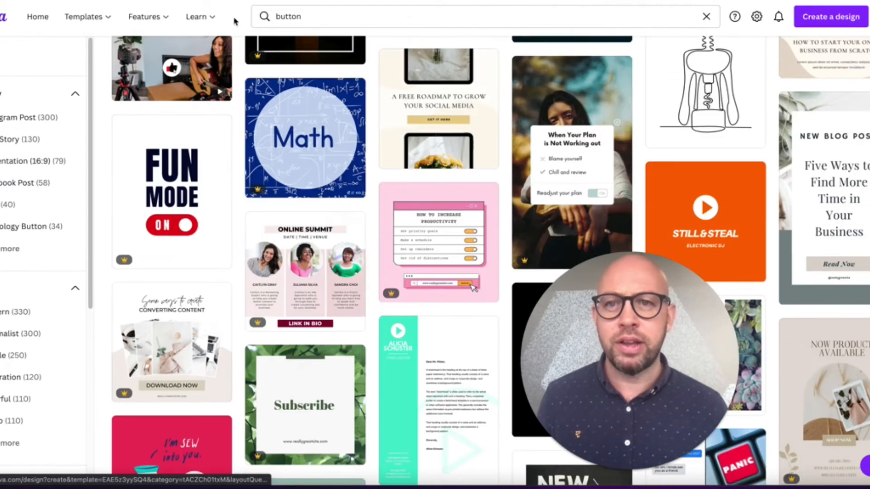
pyautogui.scroll(-5, 442, 272)
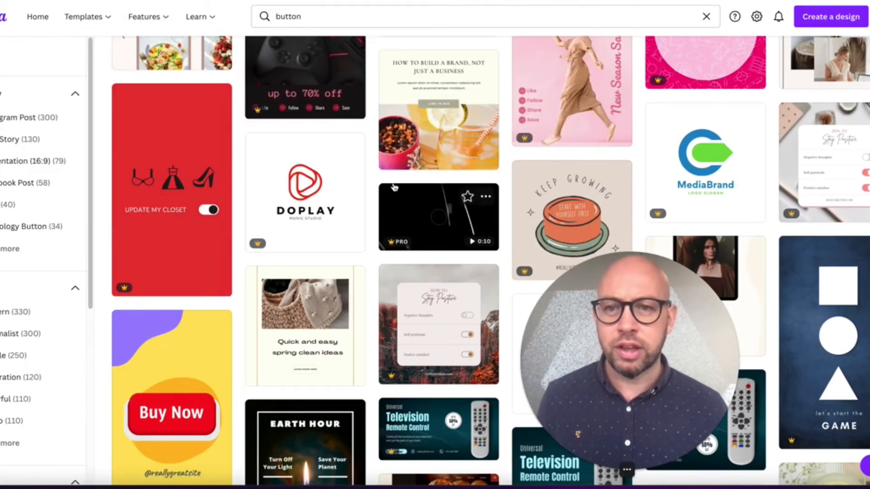
pyautogui.scroll(8, 442, 204)
pyautogui.scroll(10, 272, 204)
pyautogui.scroll(5, 272, 204)
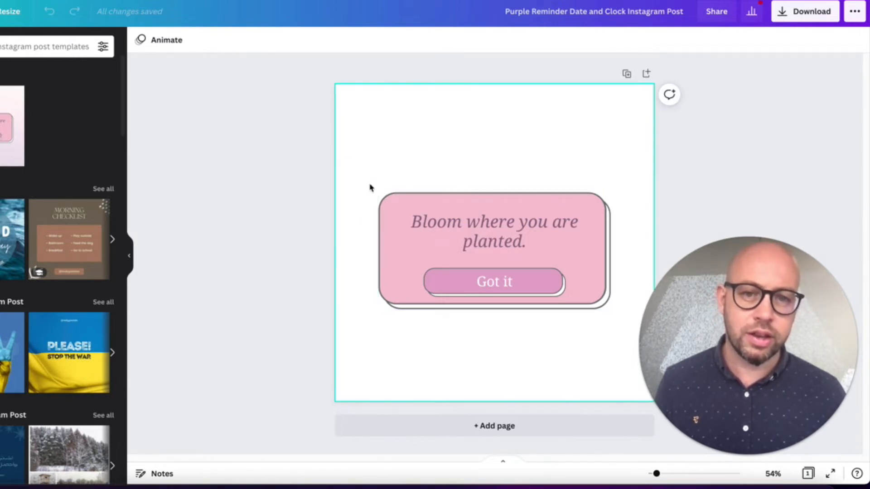
# Move the whole 'Bloom where you are planted' card up to the top of the page.
pyautogui.moveTo(369, 184); pyautogui.dragTo(640, 336)
pyautogui.moveTo(579, 292); pyautogui.dragTo(581, 196)
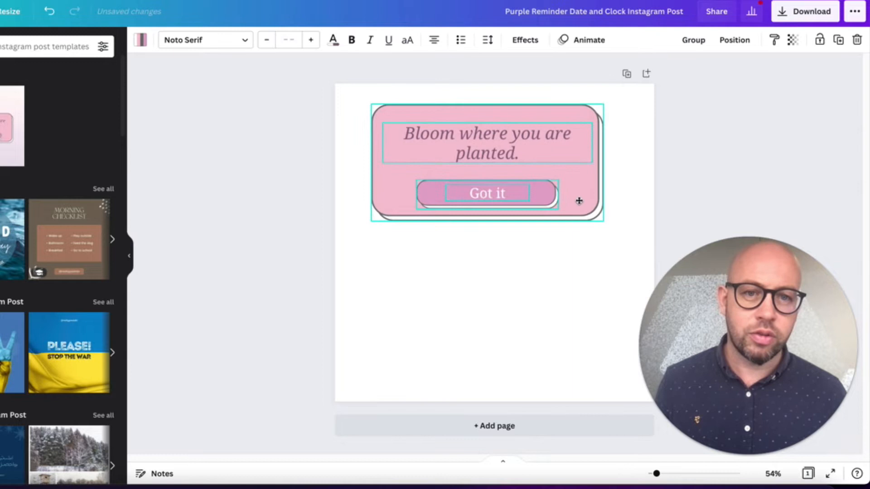
pyautogui.click(215, 144)
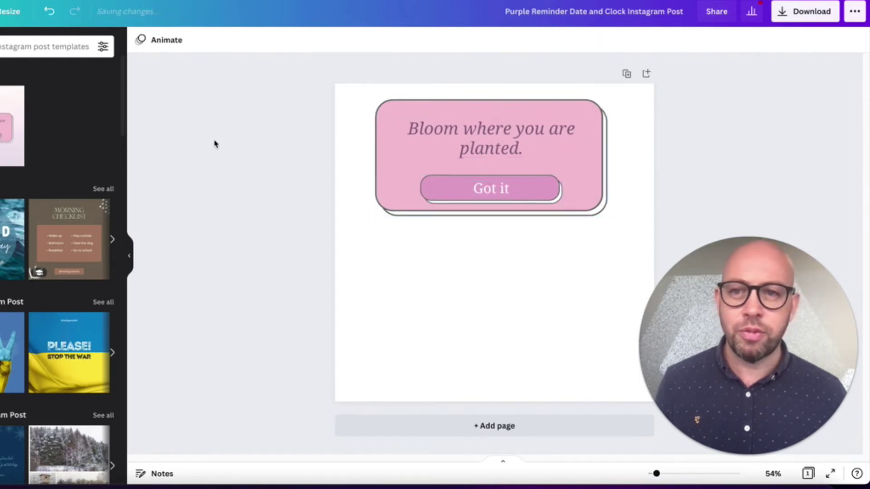
# Create a 540 × 270 px resized copy of the card design.
pyautogui.click(6, 11)
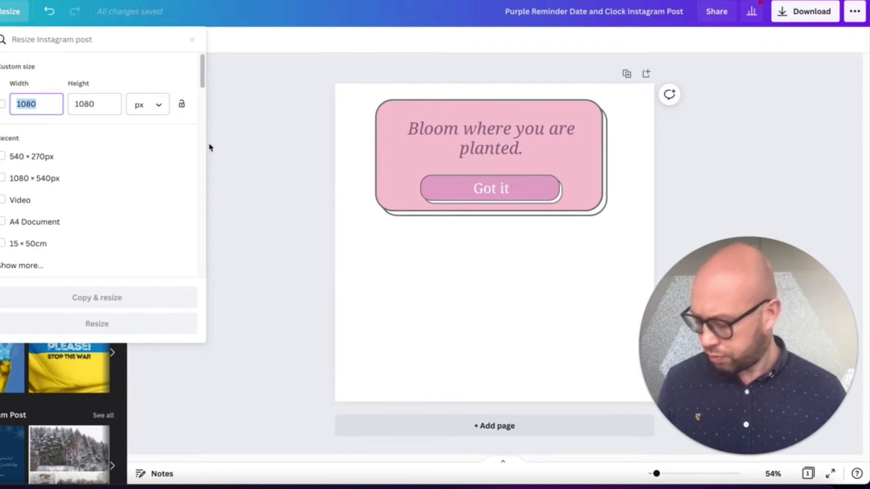
pyautogui.write('540')
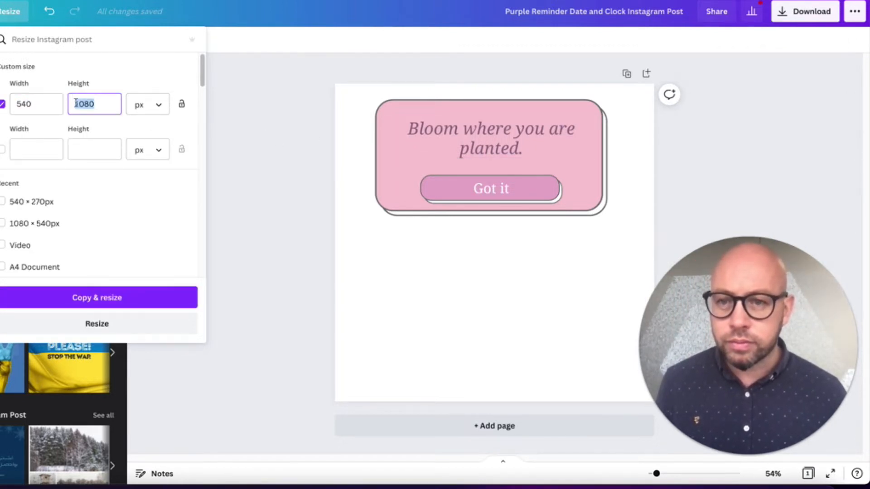
pyautogui.write('1')
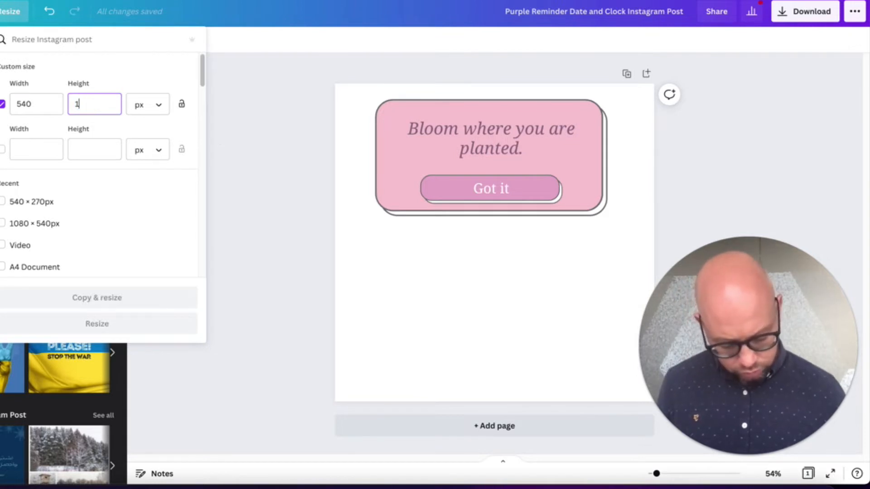
pyautogui.write('27')
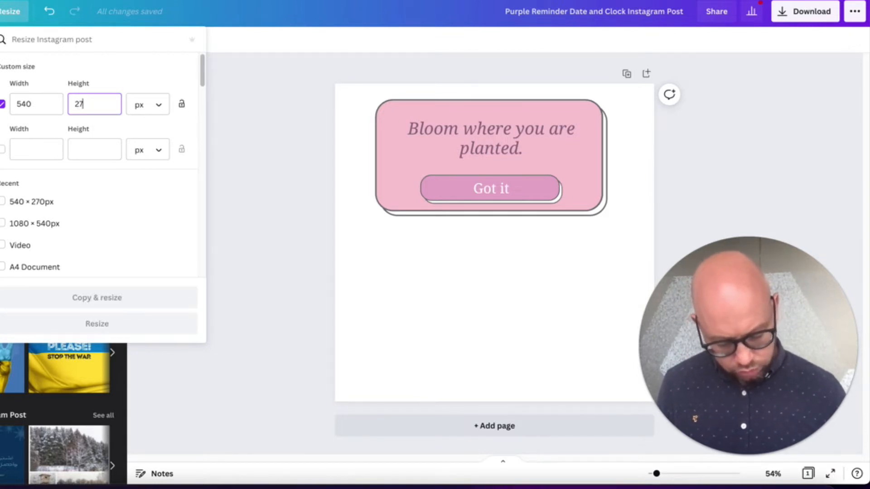
pyautogui.write('0')
pyautogui.click(132, 296)
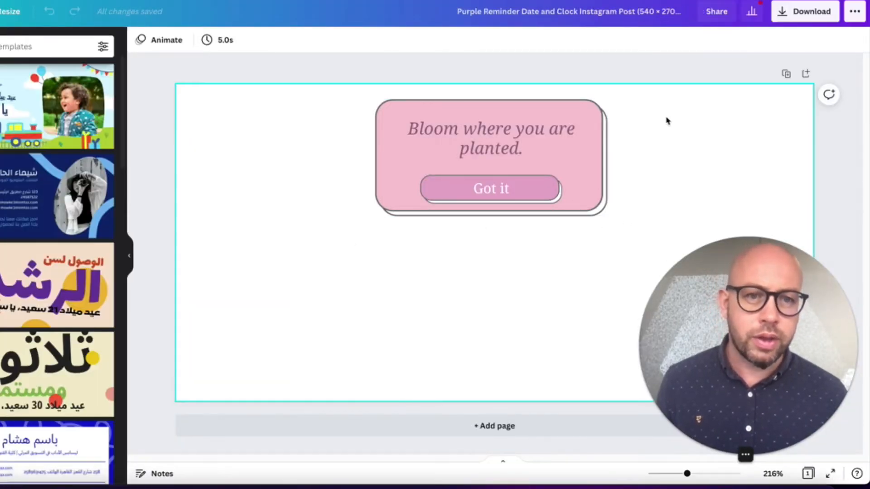
# Enlarge the pink card to fill most of the wide page and move it toward the centre.
pyautogui.moveTo(581, 210); pyautogui.dragTo(334, 231)
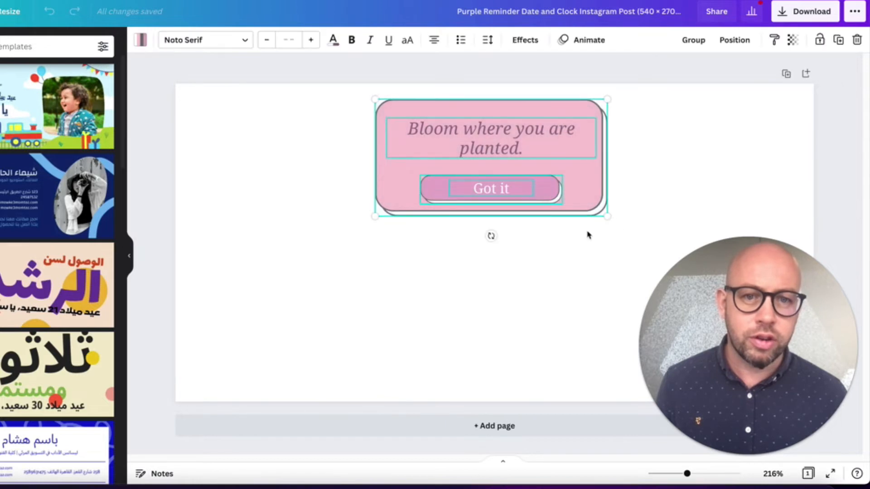
pyautogui.moveTo(604, 216); pyautogui.dragTo(768, 357)
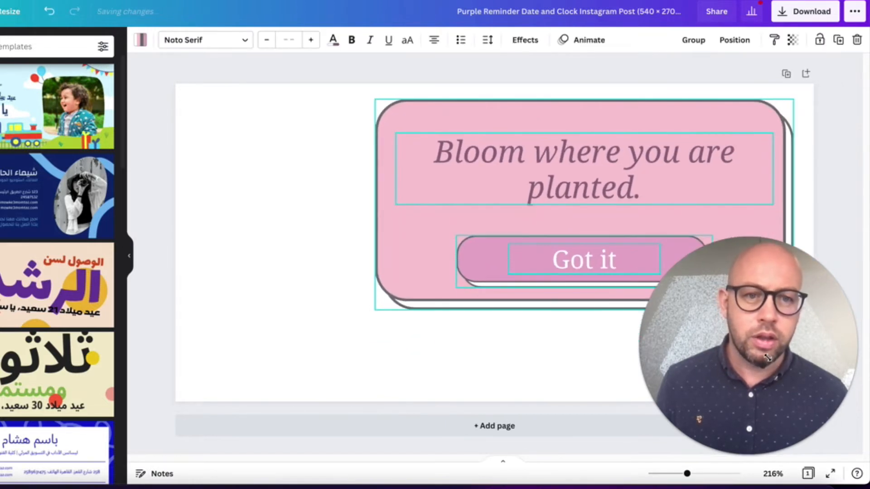
pyautogui.moveTo(684, 198); pyautogui.dragTo(589, 238)
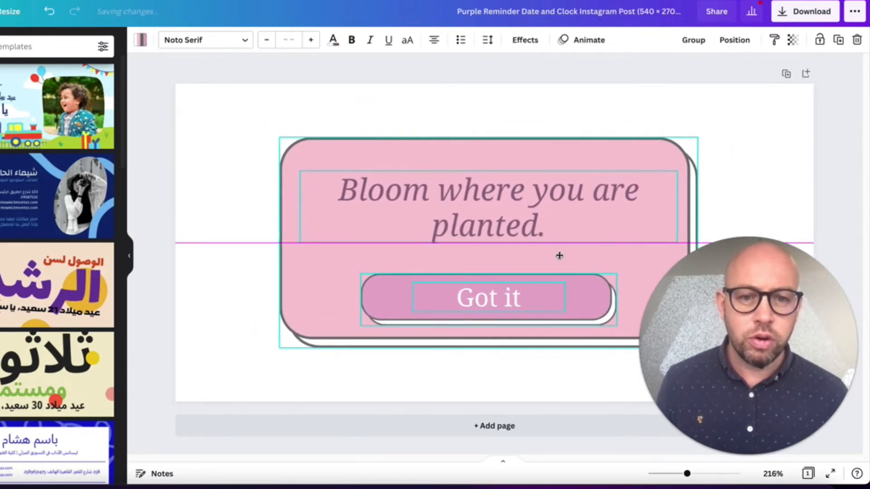
pyautogui.click(190, 219)
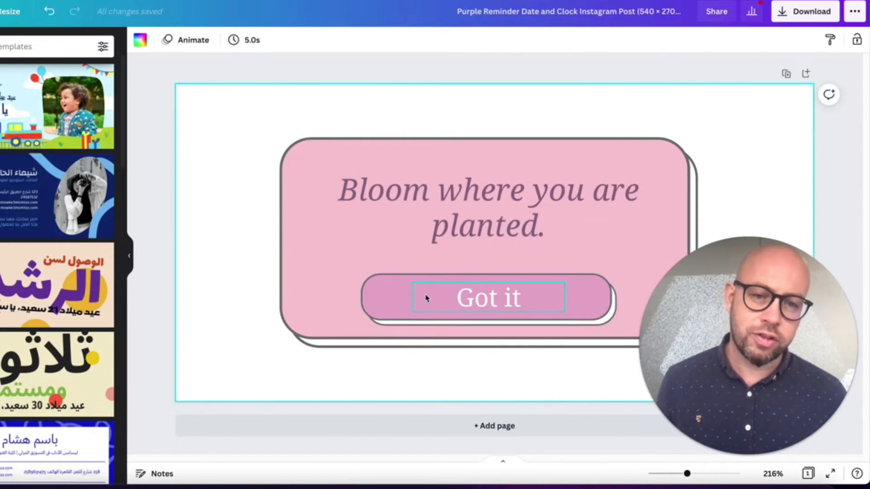
# Lock the pink card background in place and nudge the Got it button slightly upward.
pyautogui.click(389, 298)
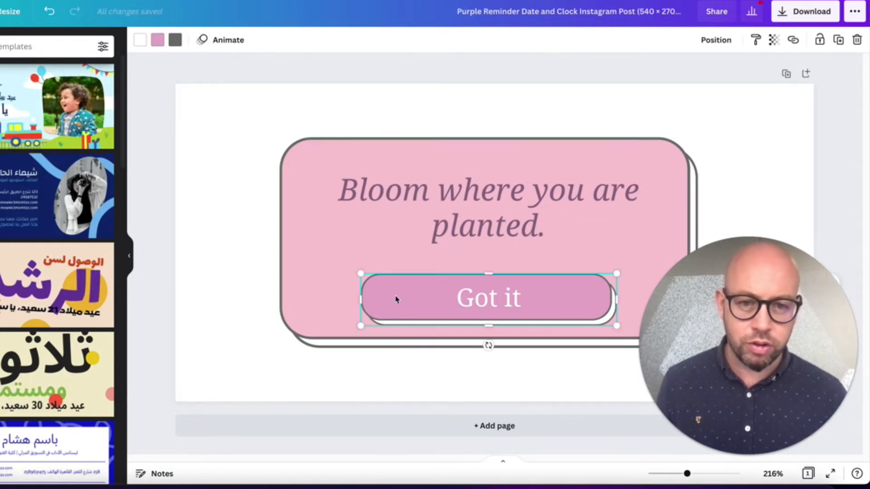
pyautogui.click(338, 273)
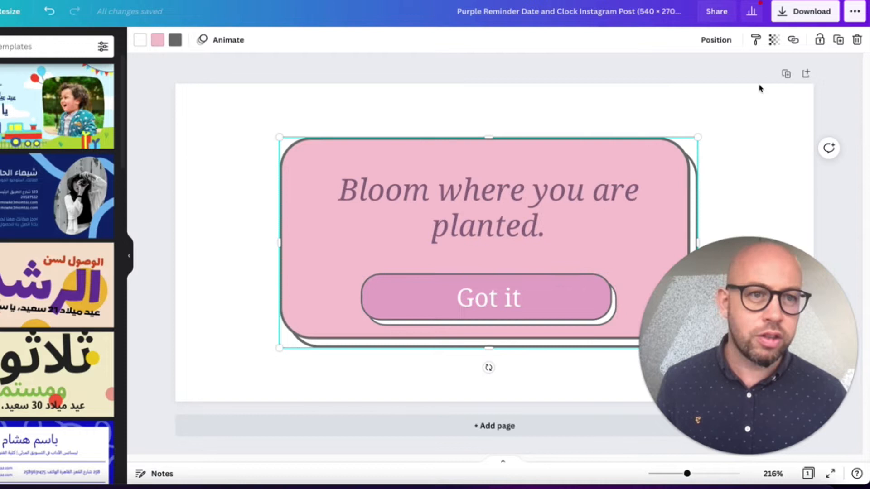
pyautogui.click(820, 41)
pyautogui.moveTo(341, 257); pyautogui.dragTo(585, 312)
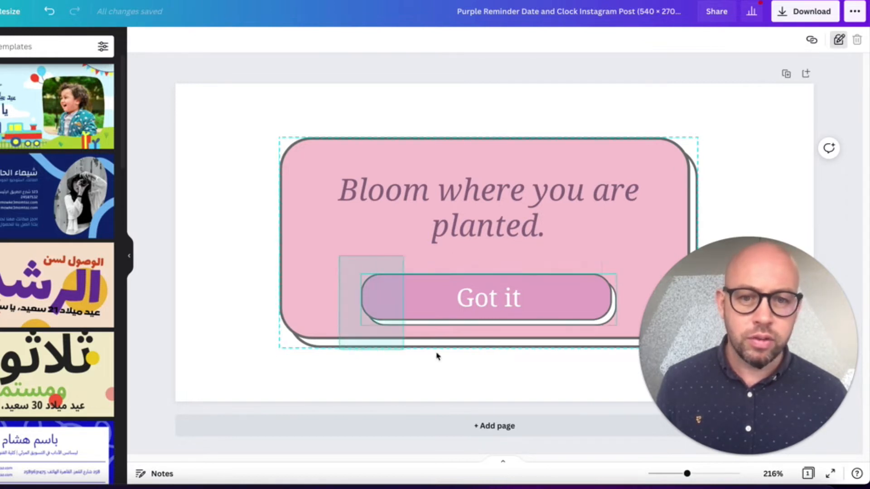
pyautogui.moveTo(490, 298)
pyautogui.mouseDown()
pyautogui.moveTo(421, 205)
pyautogui.moveTo(464, 112)
pyautogui.moveTo(582, 286)
pyautogui.mouseUp()
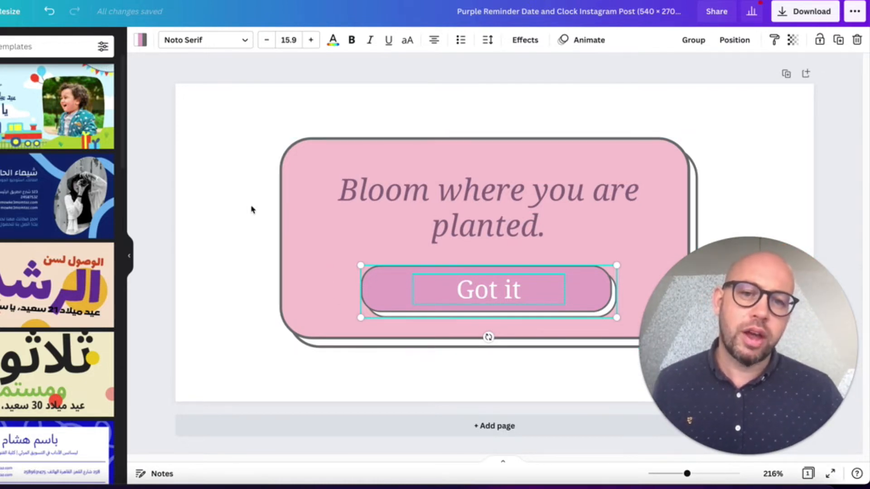
# Delete the pink card background and the 'Bloom where you are planted' quote, leaving the Got it button.
pyautogui.click(214, 203)
pyautogui.click(596, 297)
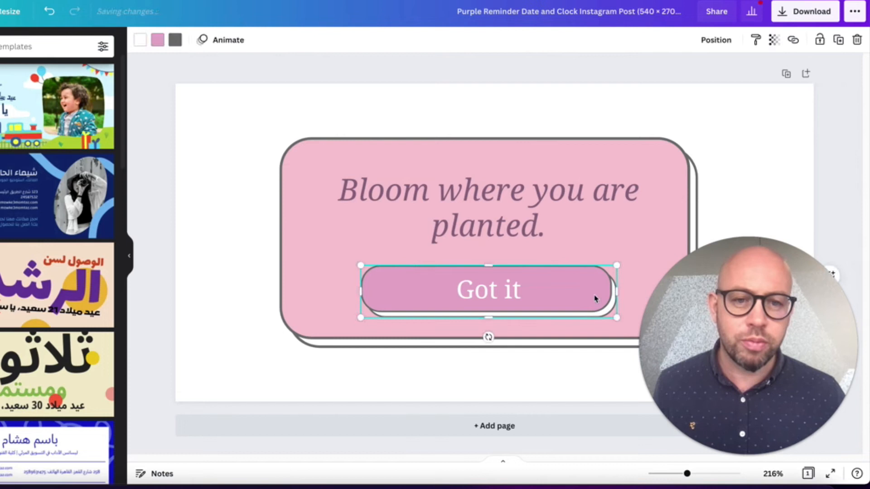
pyautogui.press('Down')
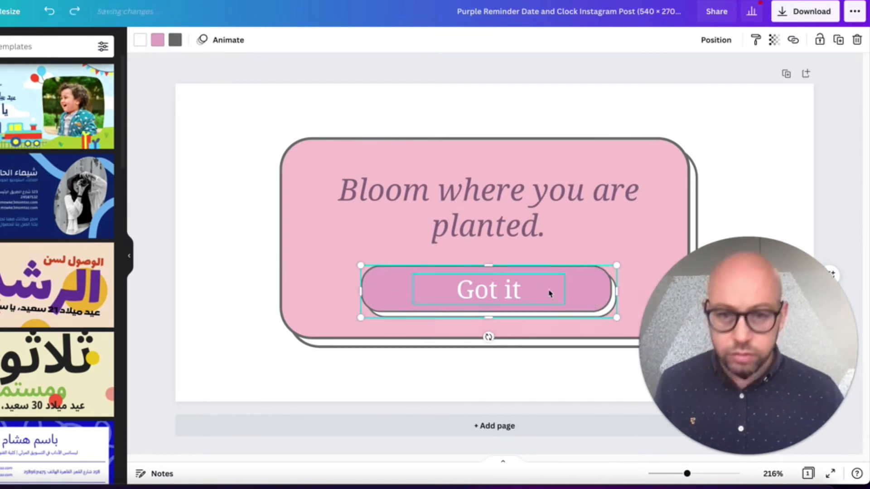
pyautogui.click(213, 222)
pyautogui.click(298, 242)
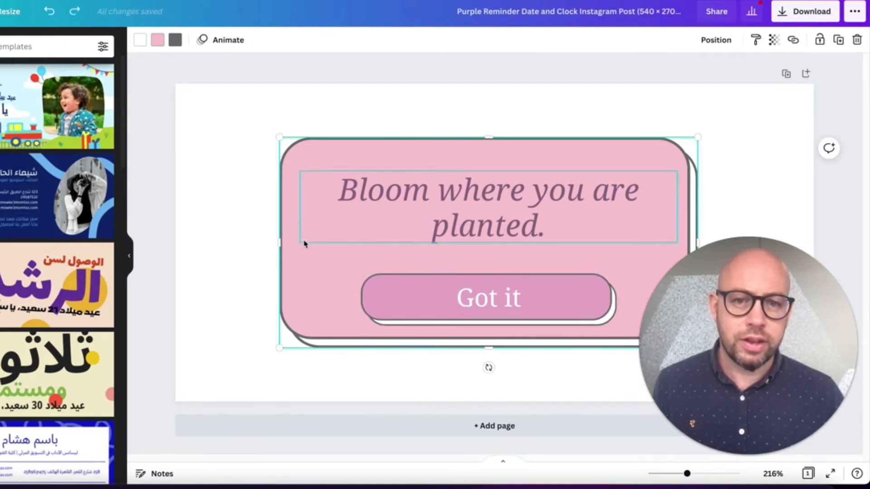
pyautogui.press('Delete')
pyautogui.click(405, 221)
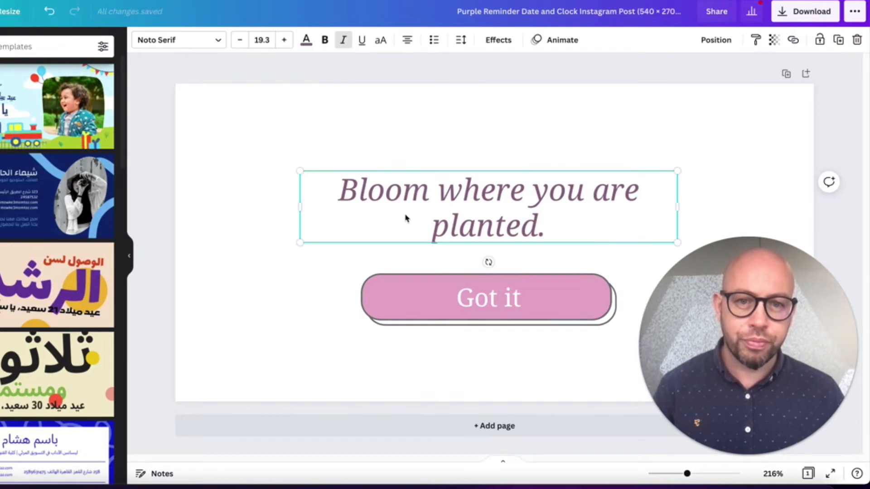
pyautogui.press('Delete')
# Enlarge the Got it button to span most of the page width and position it mid-page.
pyautogui.moveTo(325, 247); pyautogui.dragTo(652, 398)
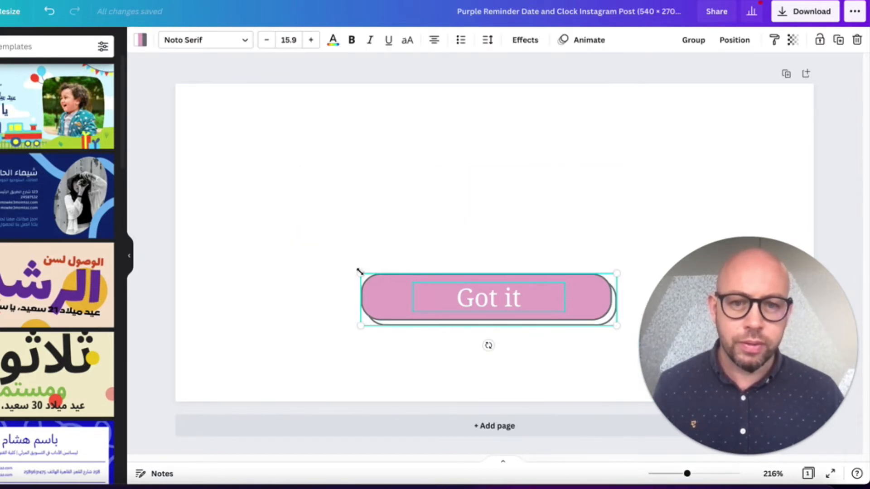
pyautogui.moveTo(359, 270); pyautogui.dragTo(198, 163)
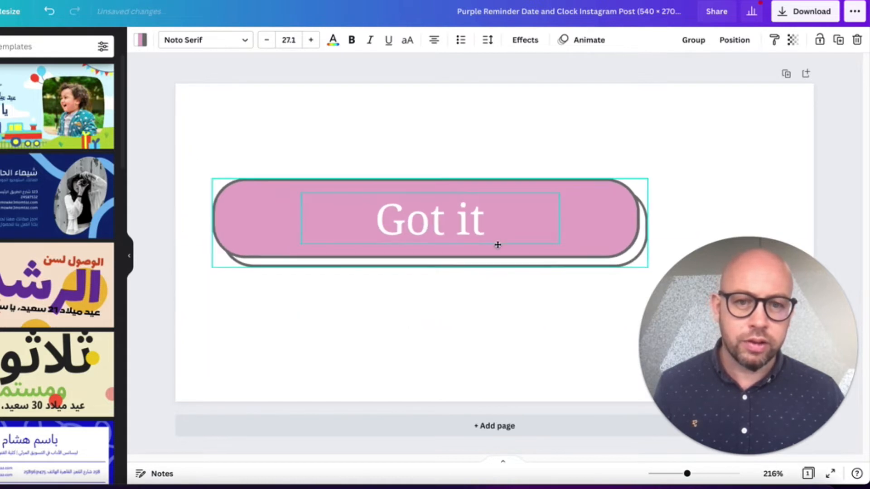
pyautogui.moveTo(486, 325); pyautogui.dragTo(494, 225)
pyautogui.moveTo(629, 225); pyautogui.dragTo(805, 264)
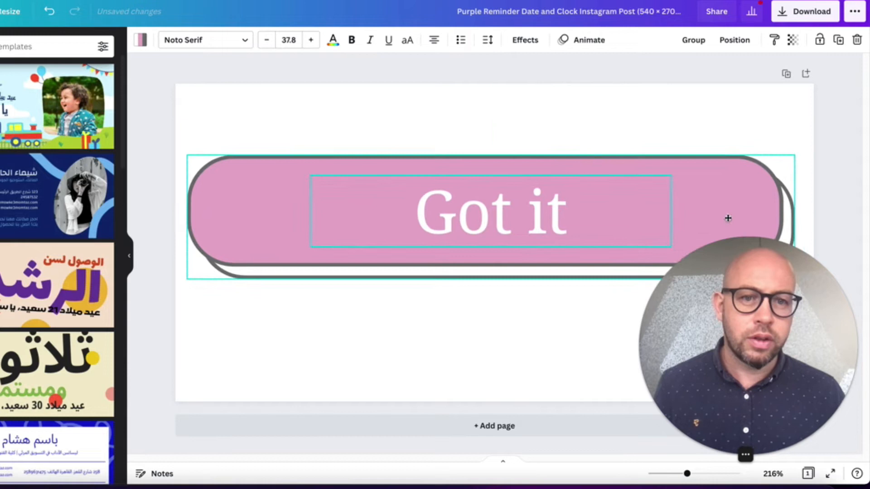
pyautogui.moveTo(750, 204); pyautogui.dragTo(729, 245)
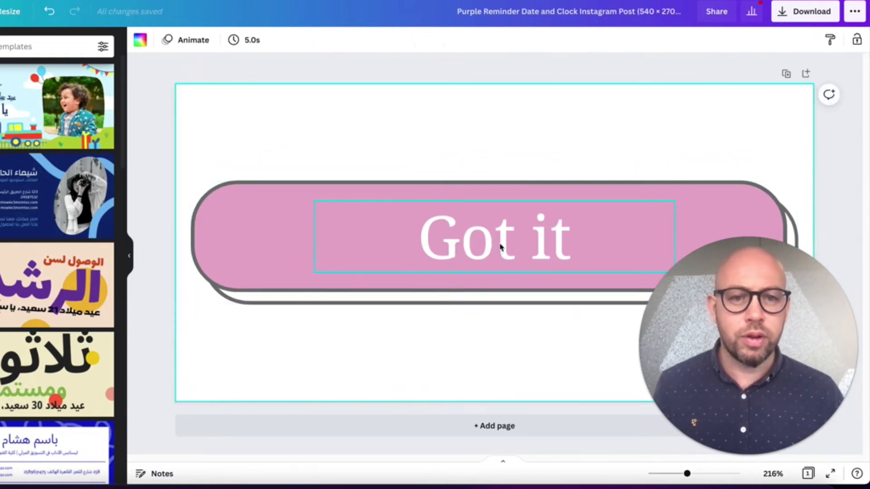
# Retype the label as 'Click here for XYZ' and reduce its font size to fit the button.
pyautogui.doubleClick(499, 239)
pyautogui.write('C')
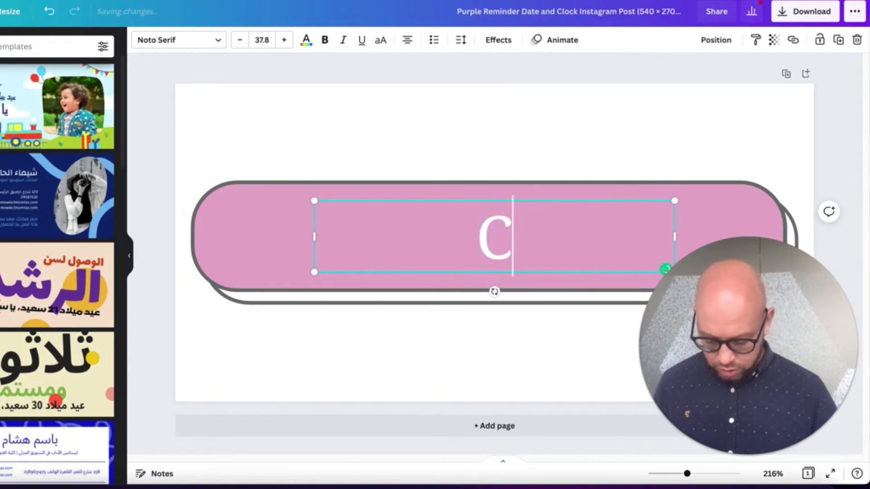
pyautogui.write('lick here')
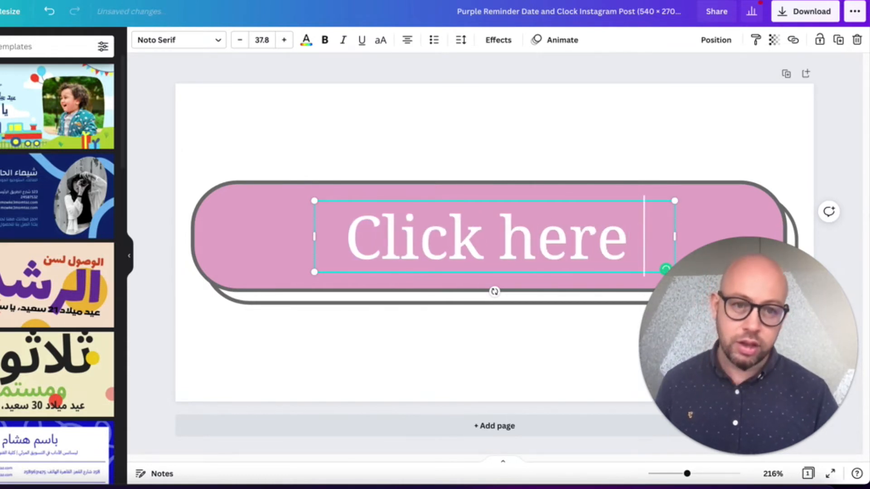
pyautogui.write(' for')
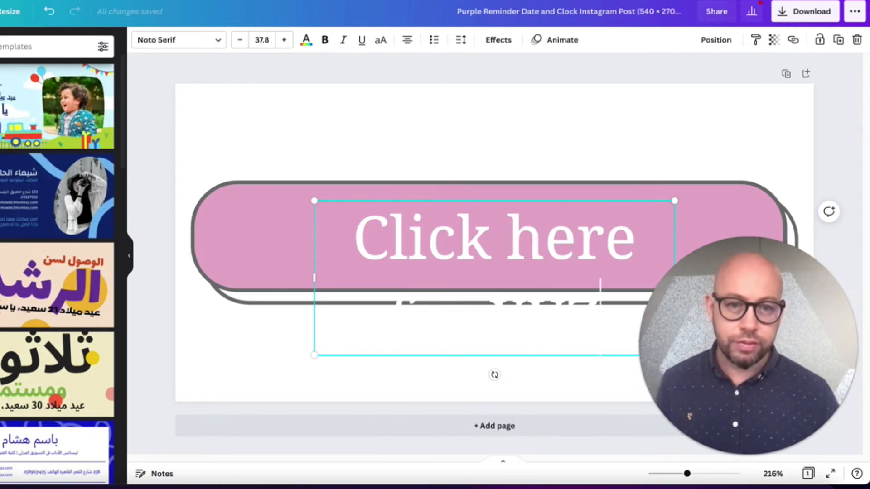
pyautogui.moveTo(363, 237); pyautogui.dragTo(633, 342)
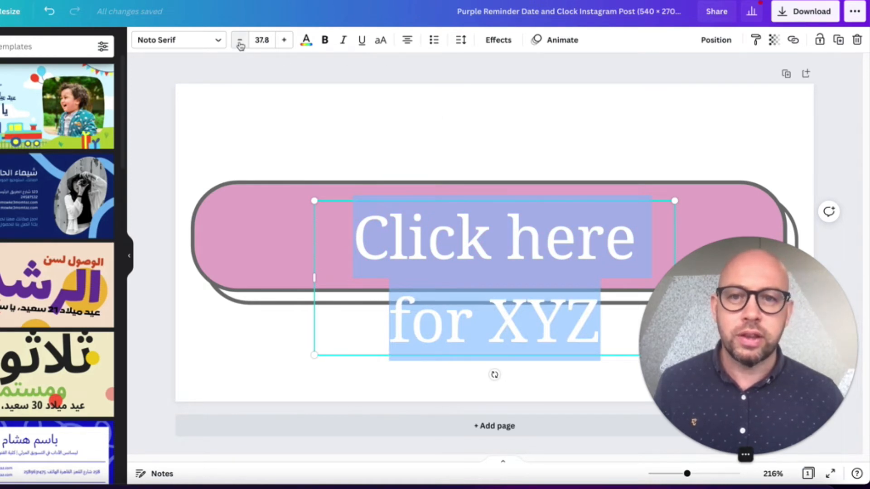
pyautogui.click(240, 43)
pyautogui.click(240, 43)
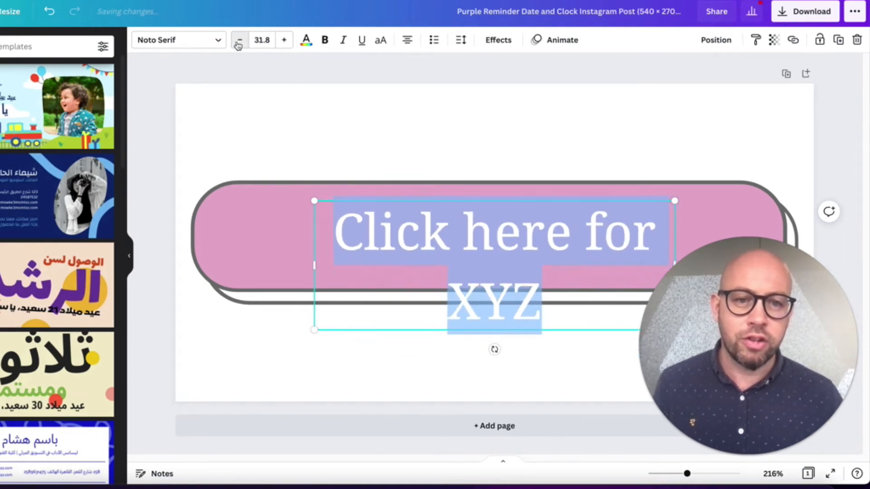
pyautogui.click(240, 42)
pyautogui.click(240, 42)
pyautogui.click(239, 42)
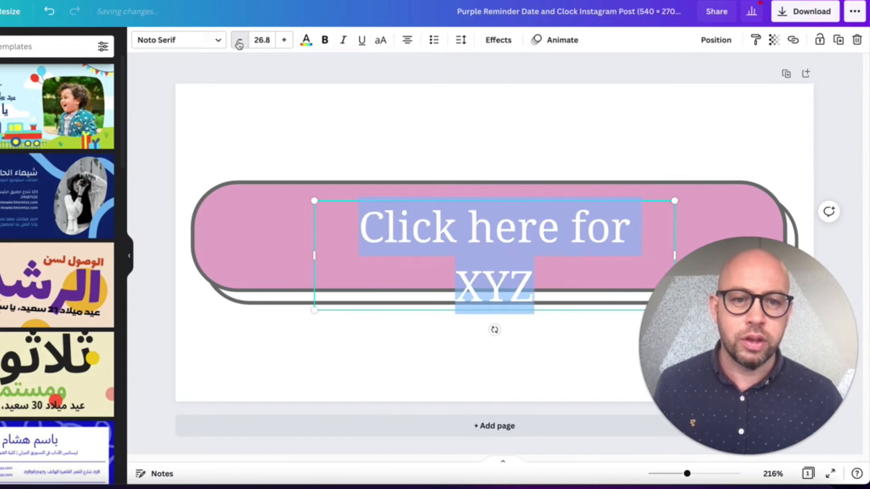
pyautogui.click(240, 43)
pyautogui.click(239, 42)
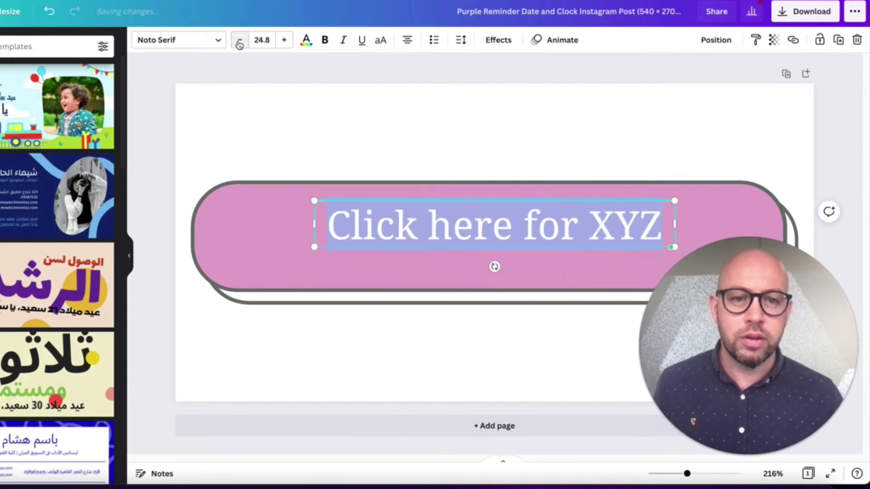
pyautogui.click(283, 41)
pyautogui.click(284, 40)
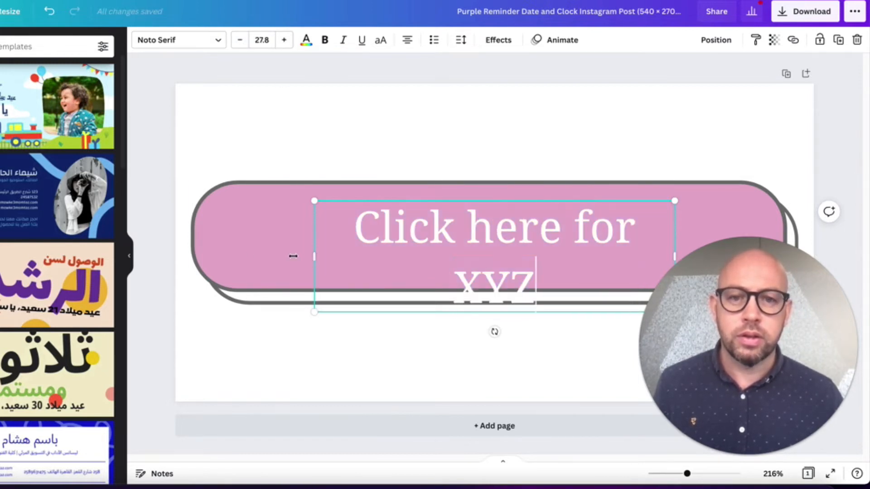
# Widen the text box so the label sits on one line, then enlarge it to size 31.8.
pyautogui.moveTo(313, 255); pyautogui.dragTo(217, 250)
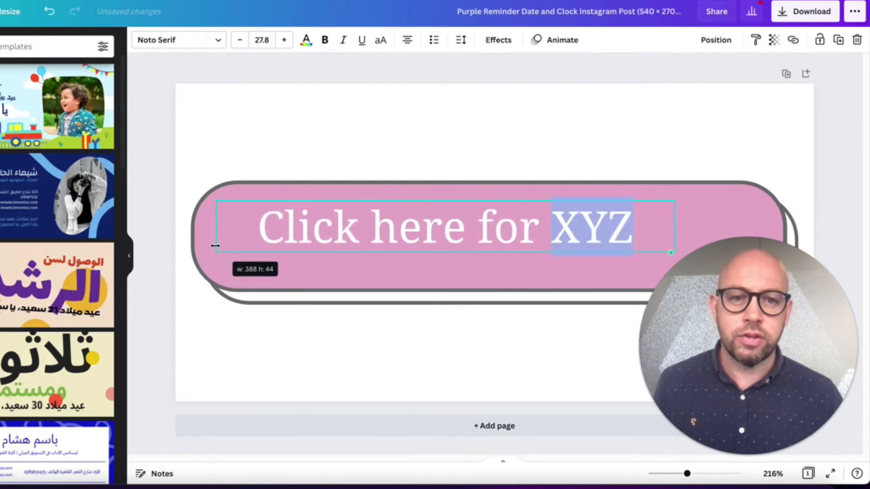
pyautogui.moveTo(672, 230); pyautogui.dragTo(764, 228)
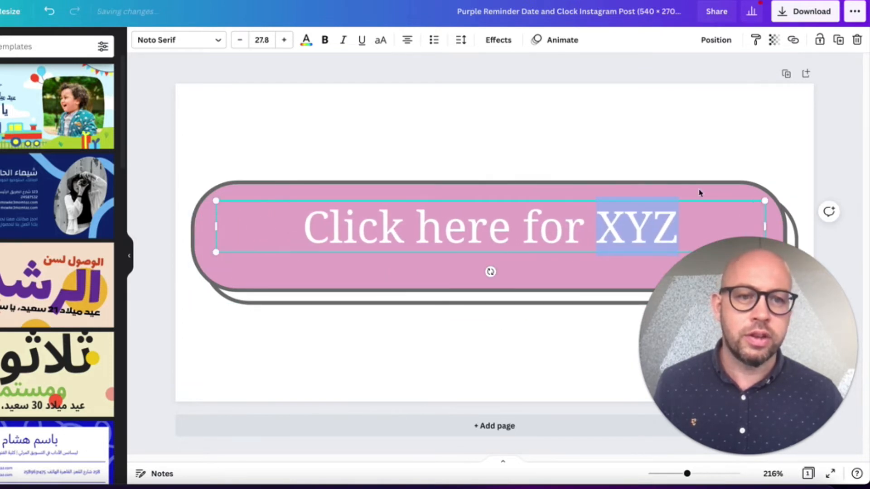
pyautogui.click(285, 40)
pyautogui.click(285, 40)
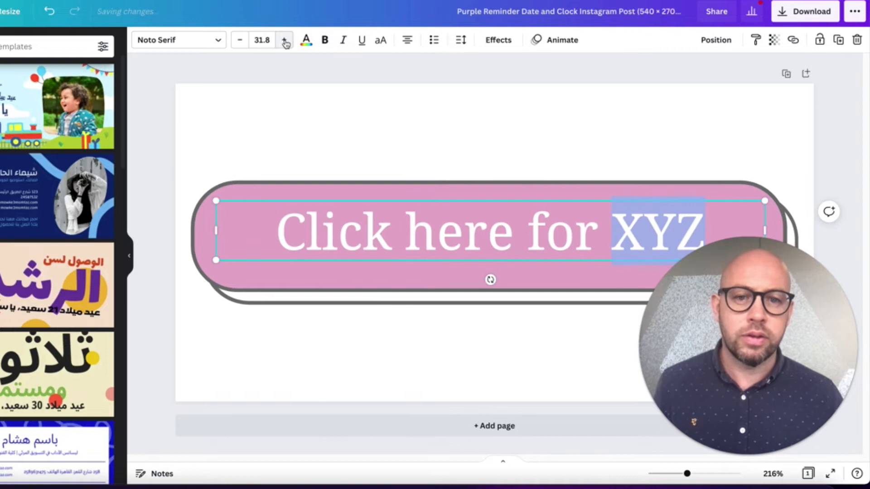
pyautogui.click(502, 154)
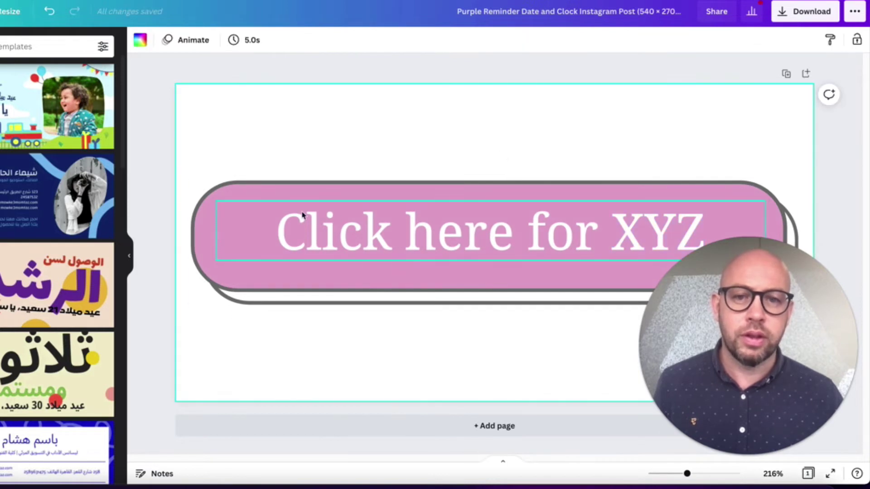
# Change the pill shape's fill from pink to royal blue.
pyautogui.click(242, 196)
pyautogui.click(157, 42)
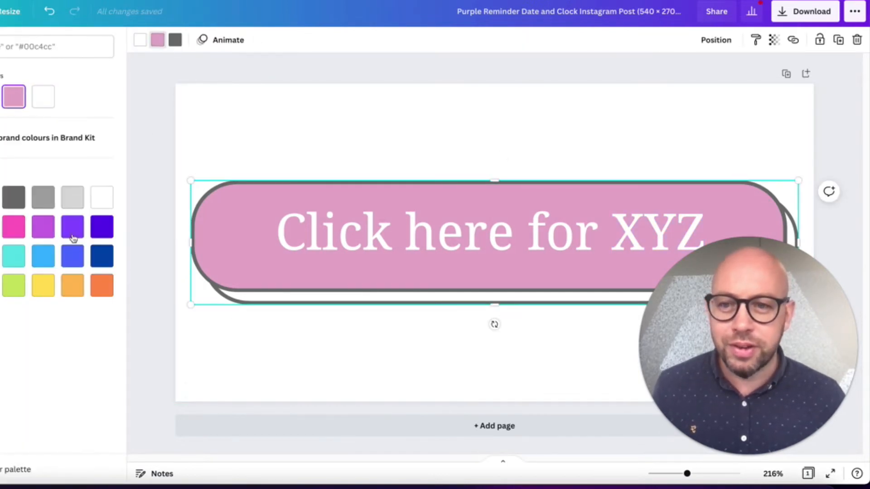
pyautogui.click(45, 258)
pyautogui.click(253, 131)
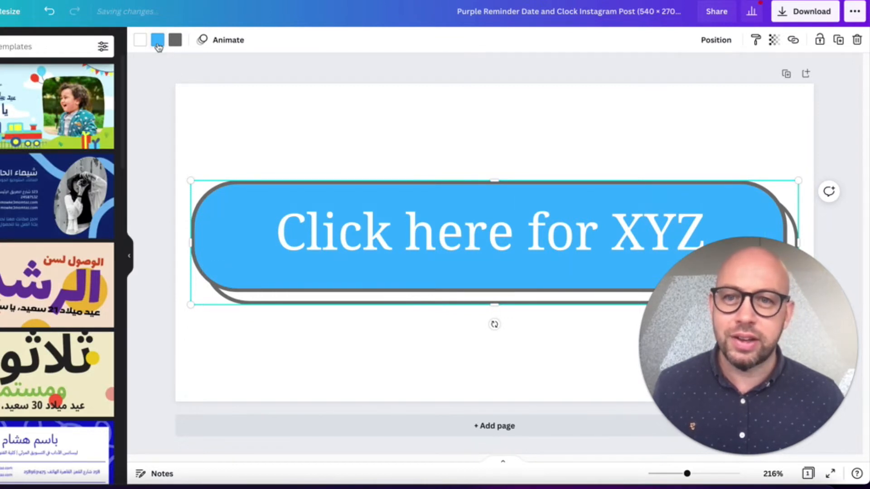
pyautogui.click(158, 43)
pyautogui.click(74, 257)
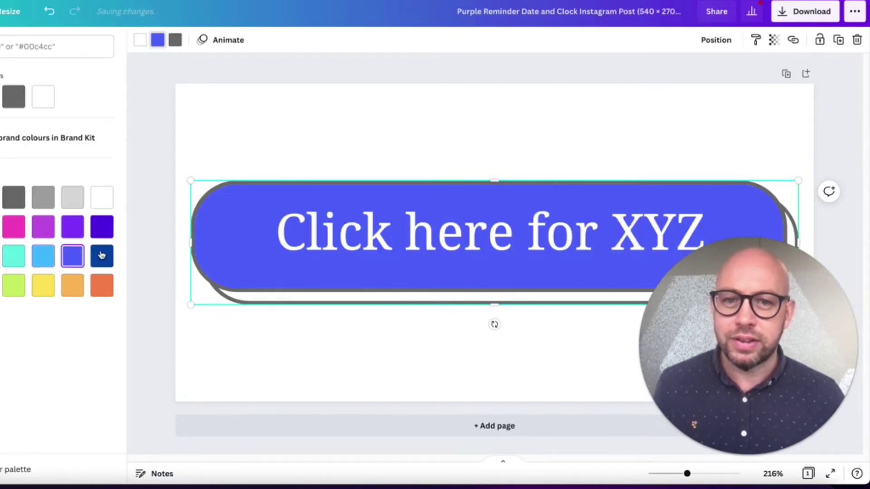
pyautogui.click(265, 125)
pyautogui.click(408, 257)
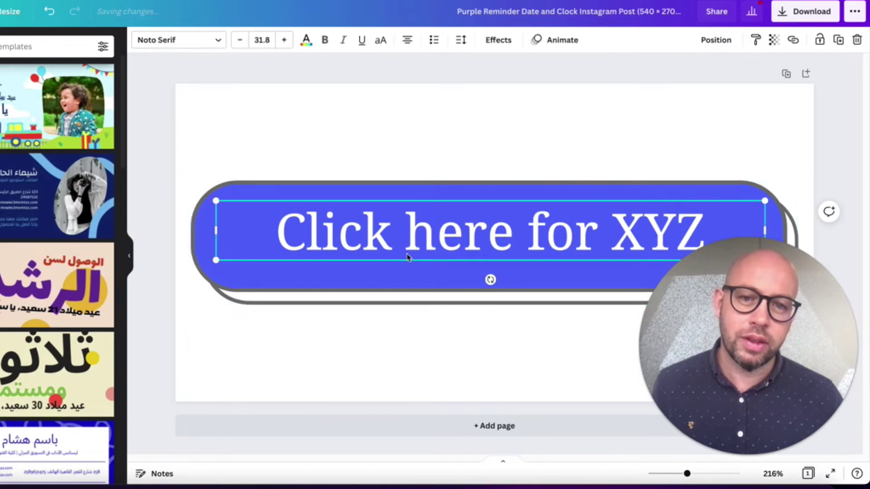
# Set the button label in Roboto Condensed and centre it vertically within the button.
pyautogui.click(217, 42)
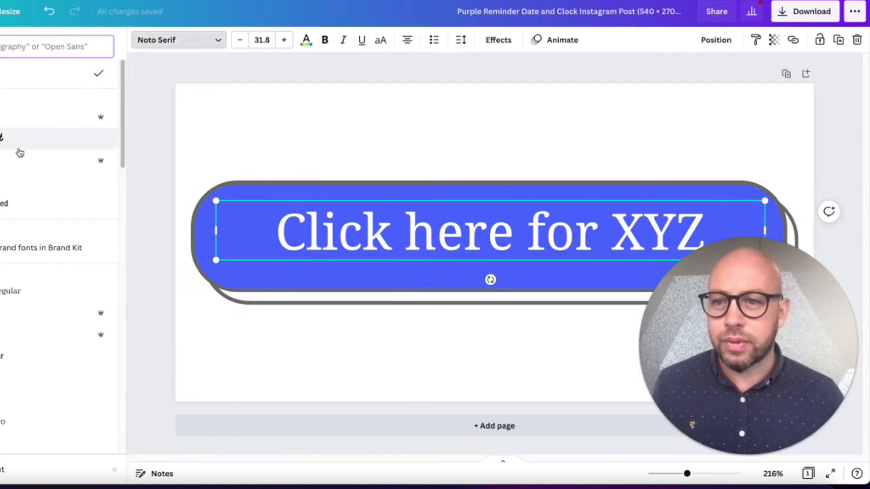
pyautogui.click(16, 201)
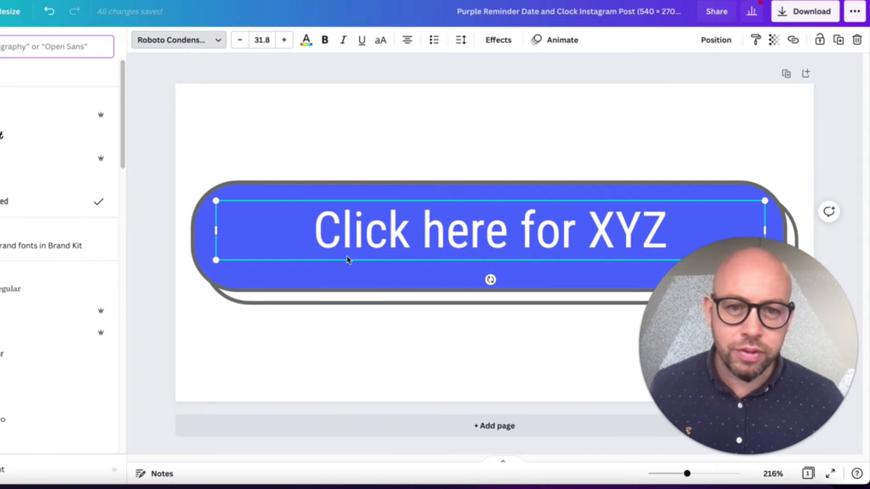
pyautogui.moveTo(568, 264); pyautogui.dragTo(566, 268)
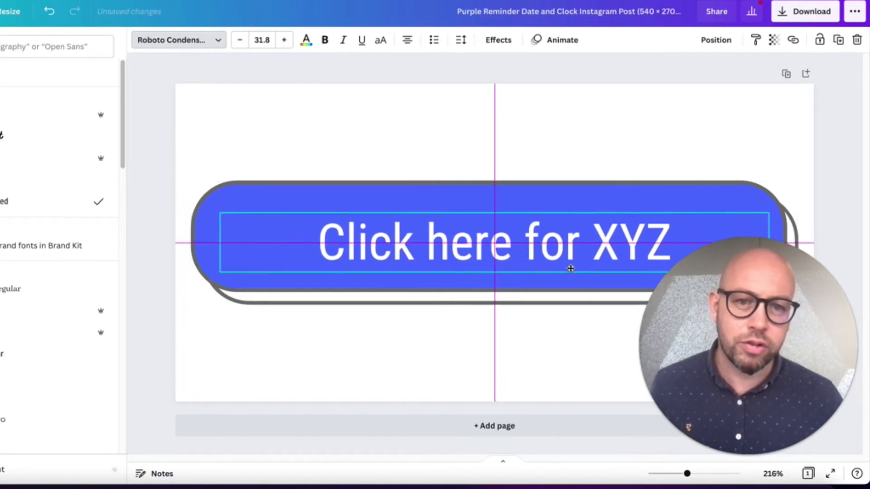
pyautogui.click(398, 350)
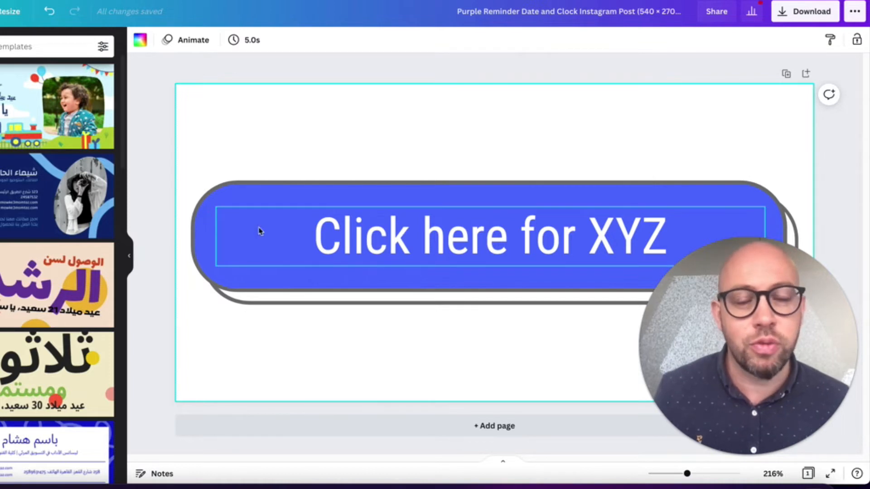
# Download the button design as a transparent-background 540 × 270 PNG.
pyautogui.click(785, 15)
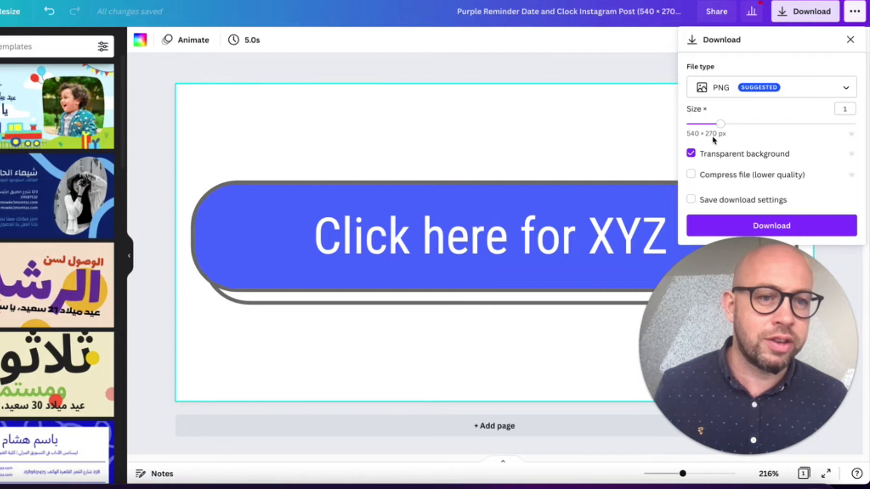
pyautogui.click(778, 228)
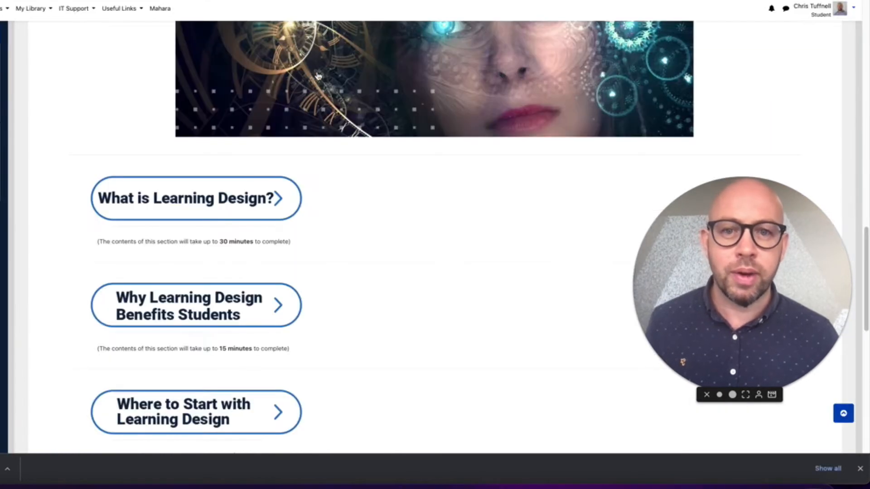
pyautogui.scroll(3, 225, 224)
pyautogui.scroll(5, 224, 218)
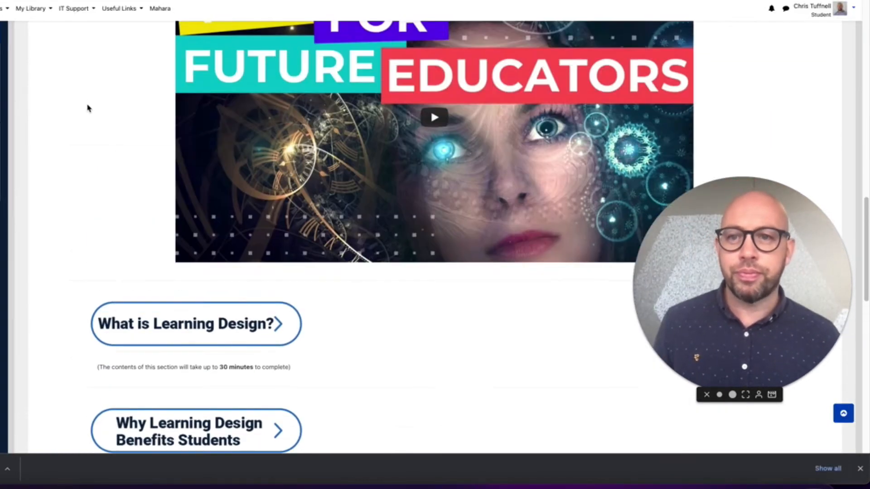
pyautogui.scroll(5, 89, 109)
pyautogui.scroll(3, 80, 111)
pyautogui.scroll(5, 62, 95)
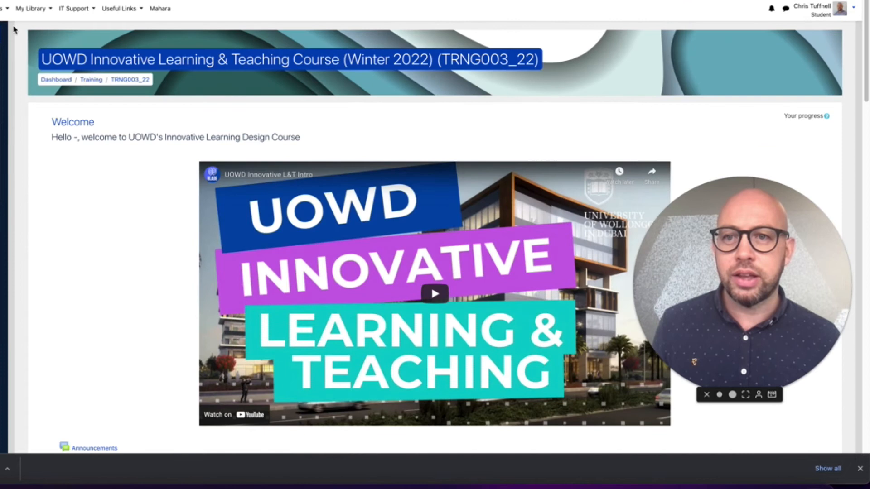
# Return to the normal role from the student view of the course.
pyautogui.click(816, 8)
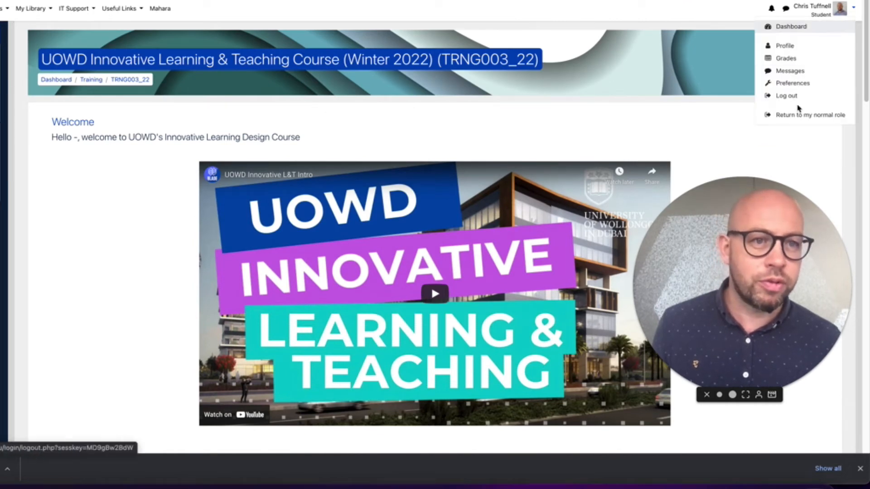
pyautogui.click(790, 118)
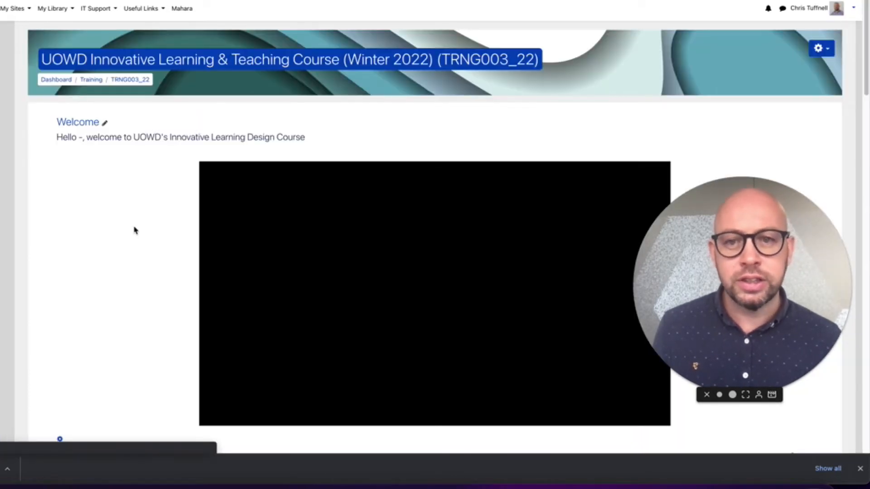
pyautogui.scroll(-8, 126, 228)
pyautogui.scroll(-3, 125, 229)
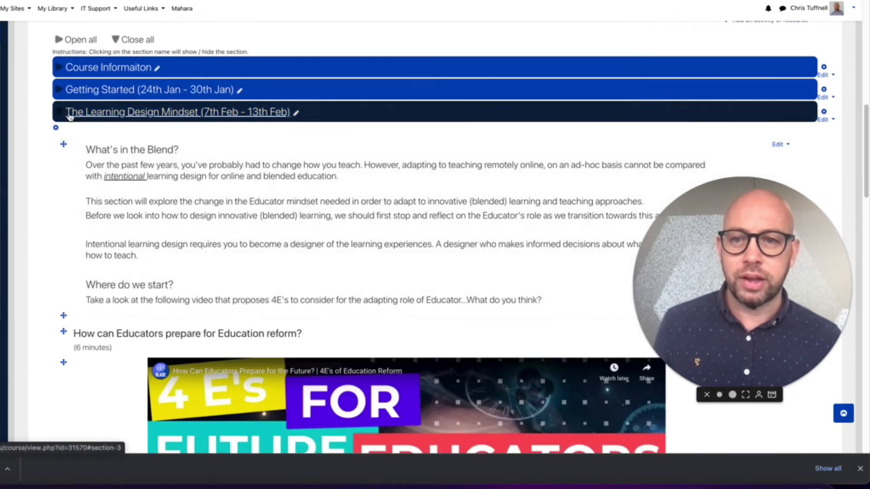
# Collapse The Learning Design Mindset section and expand Designing for Innovative Learning - Section 2 Continued.
pyautogui.click(60, 112)
pyautogui.scroll(5, 207, 159)
pyautogui.scroll(5, 206, 159)
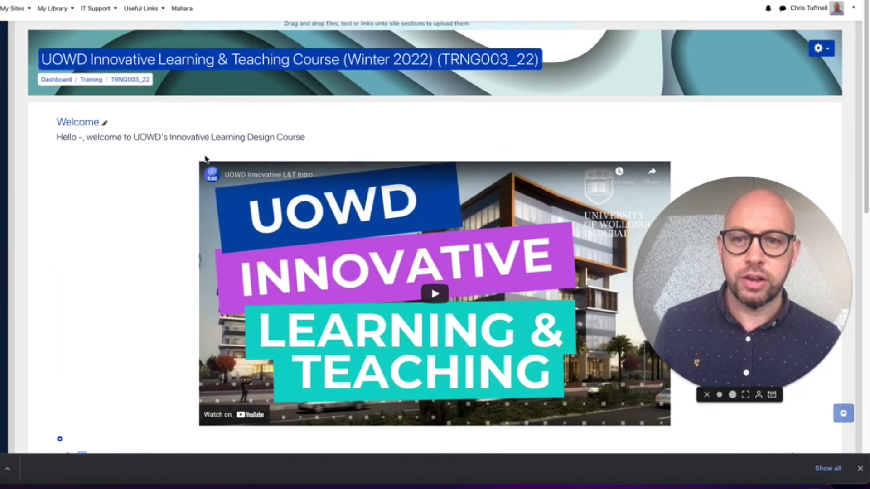
pyautogui.scroll(-4, 206, 159)
pyautogui.scroll(-6, 206, 159)
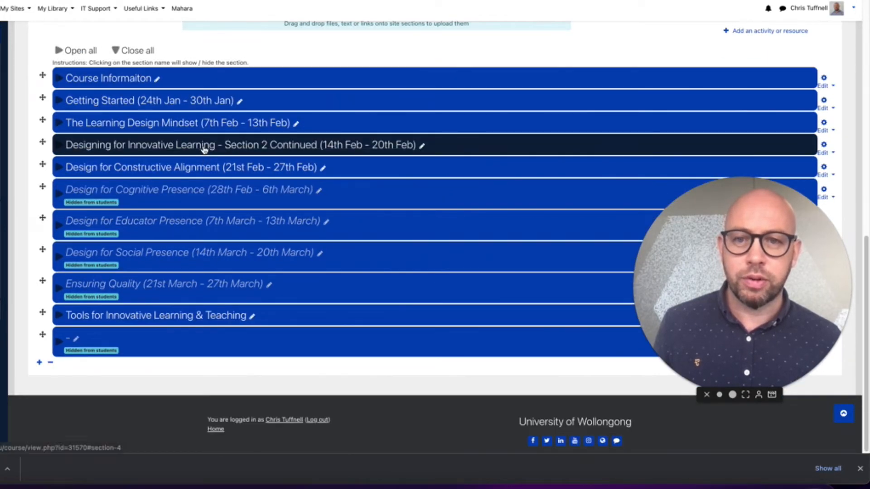
pyautogui.click(198, 148)
pyautogui.scroll(-5, 238, 183)
pyautogui.scroll(-3, 238, 183)
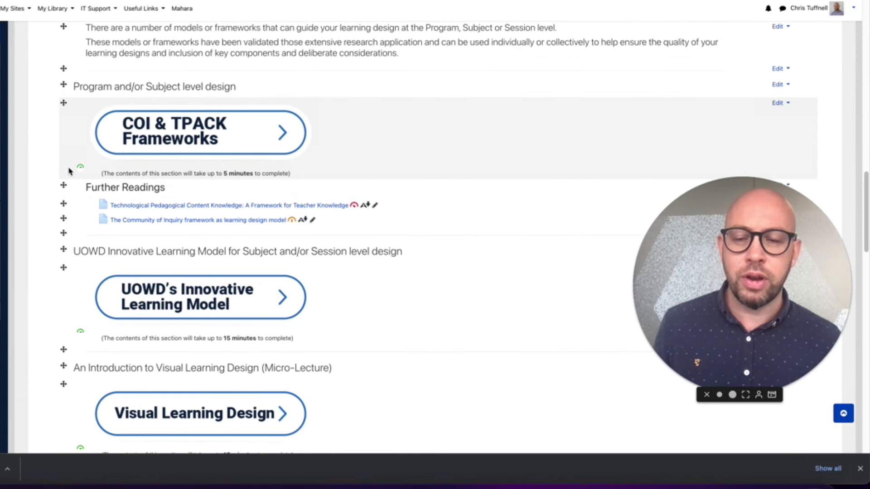
pyautogui.scroll(-3, 238, 204)
pyautogui.scroll(-6, 238, 204)
pyautogui.scroll(-2, 286, 187)
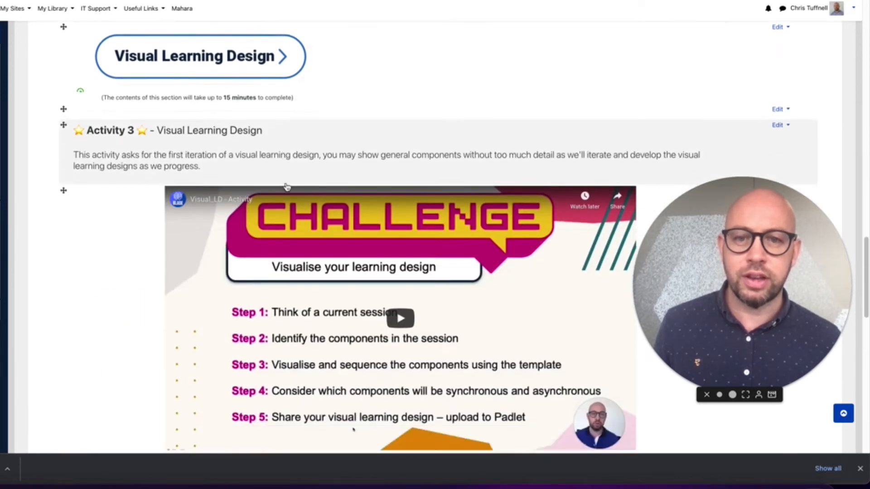
pyautogui.scroll(-4, 286, 187)
pyautogui.scroll(-2, 285, 186)
pyautogui.scroll(-3, 313, 197)
pyautogui.scroll(2, 319, 202)
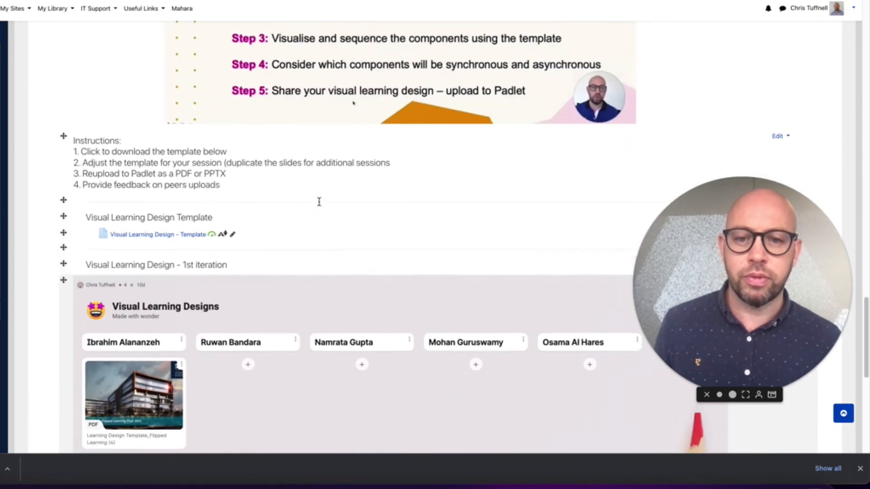
pyautogui.scroll(-5, 319, 202)
pyautogui.scroll(5, 319, 202)
pyautogui.scroll(-5, 503, 231)
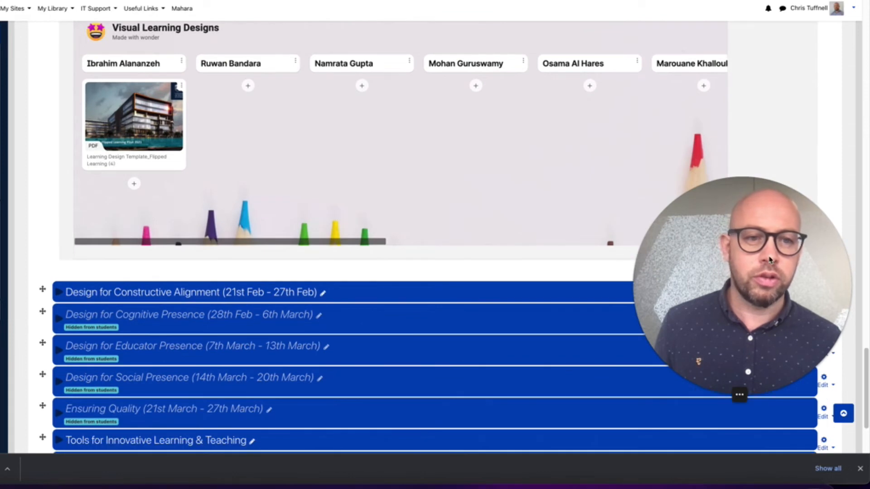
pyautogui.moveTo(742, 286); pyautogui.dragTo(508, 343)
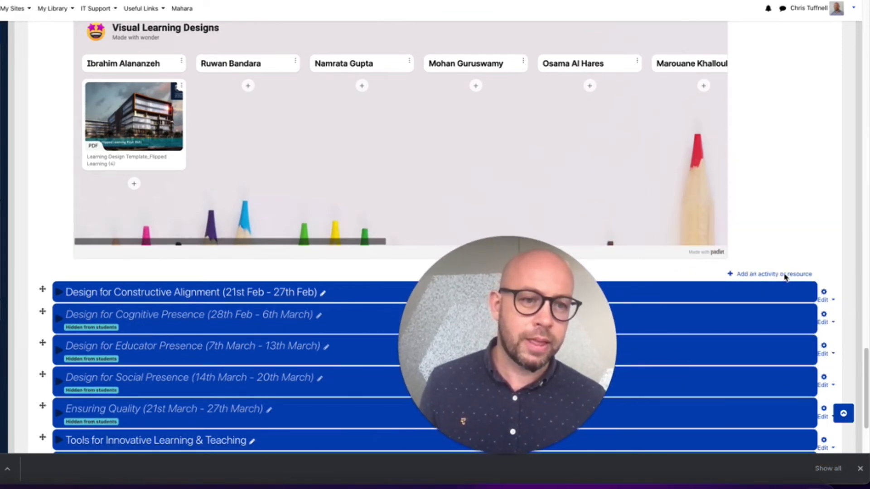
# Add a new Label resource to the Section 2 Continued section.
pyautogui.click(785, 275)
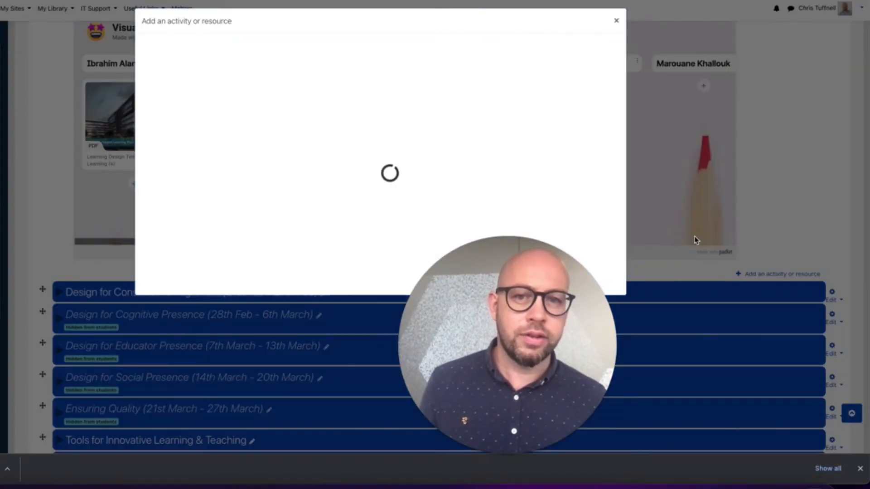
pyautogui.moveTo(508, 342); pyautogui.dragTo(729, 328)
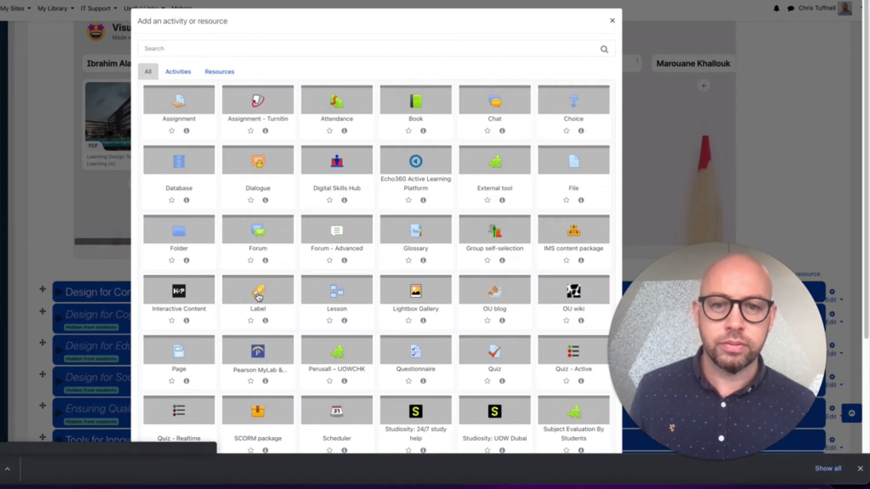
pyautogui.click(258, 294)
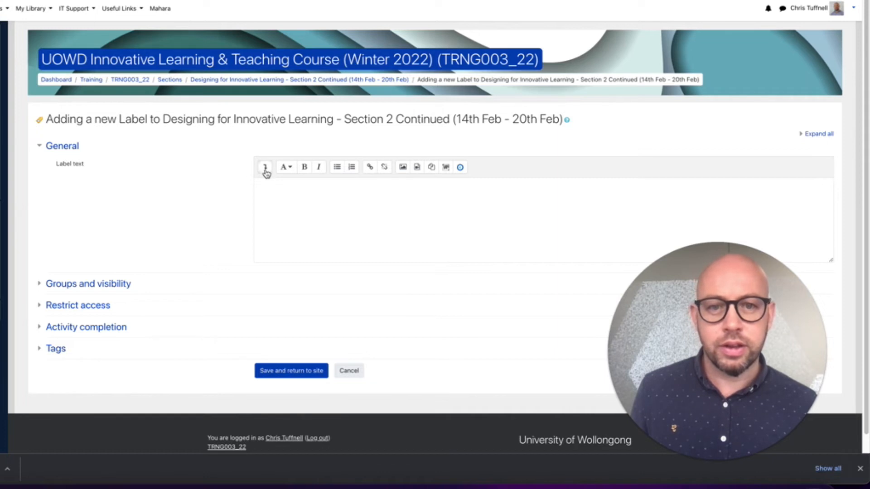
# Upload the Canva 'Click here for XYZ' button PNG from today's downloads for the label image.
pyautogui.click(403, 168)
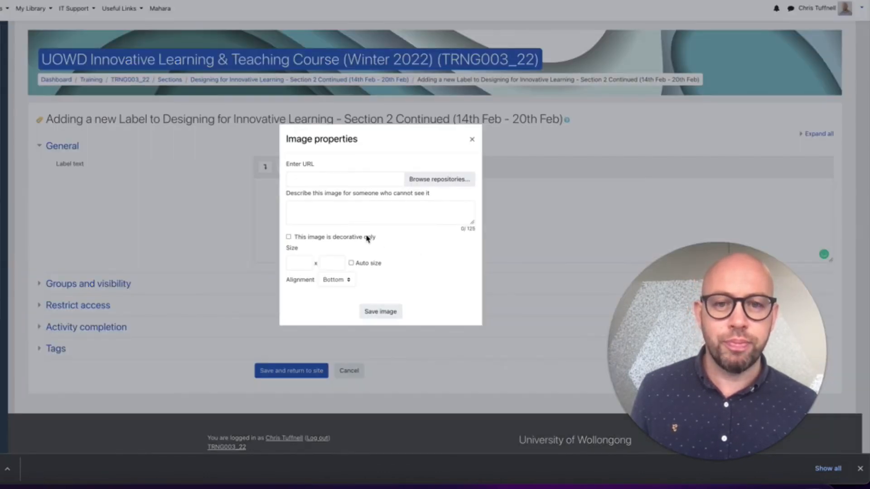
pyautogui.click(433, 180)
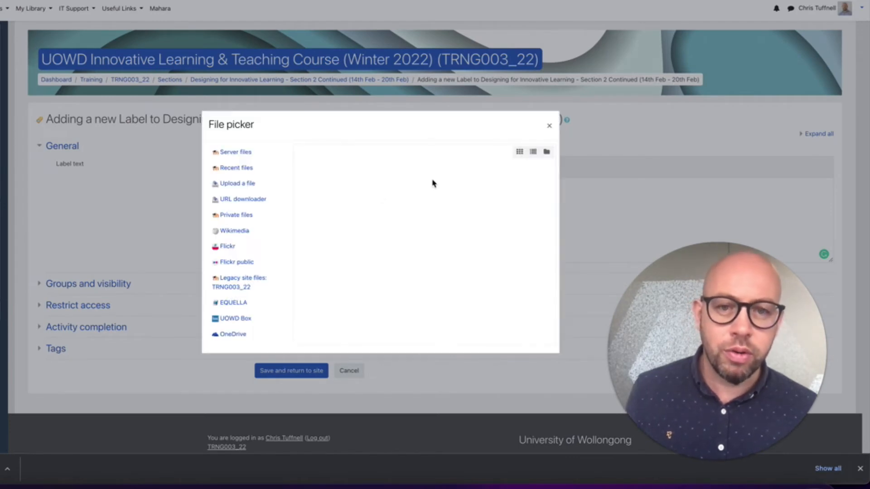
pyautogui.click(322, 195)
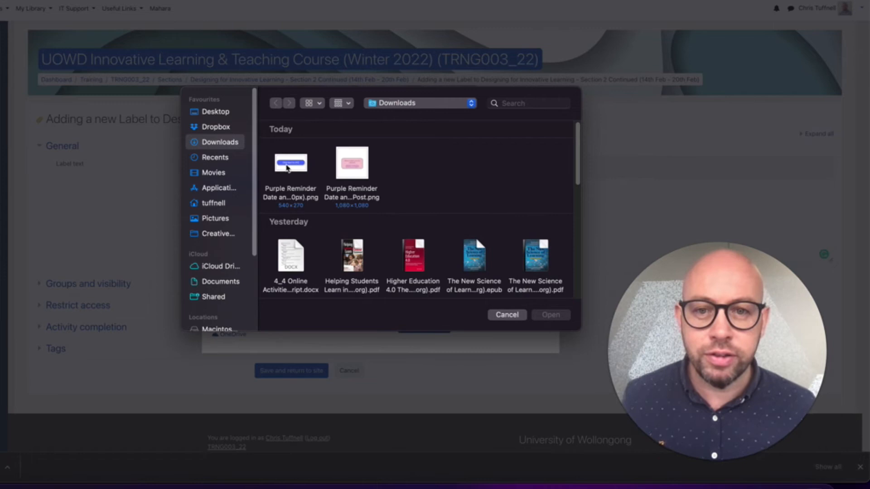
pyautogui.click(291, 173)
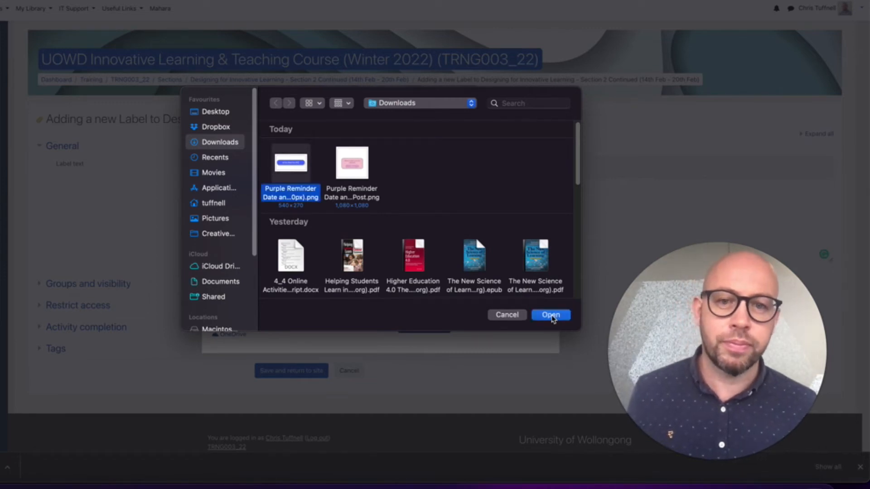
pyautogui.click(551, 314)
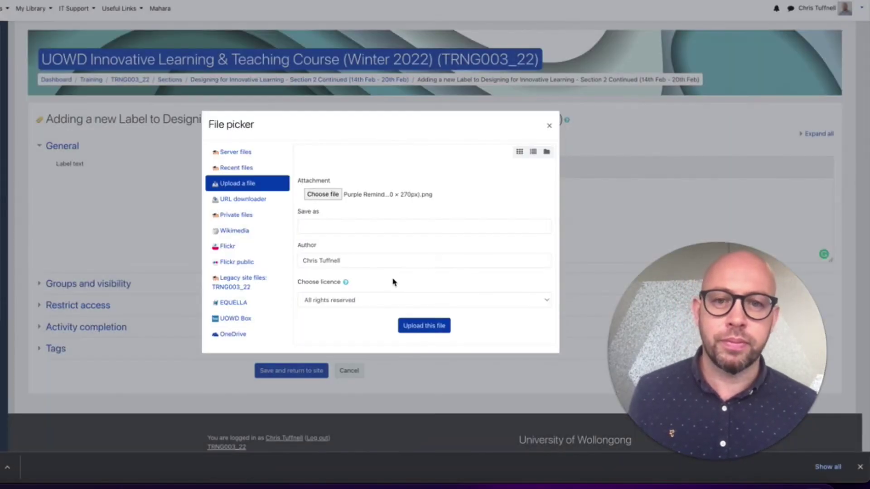
pyautogui.click(423, 325)
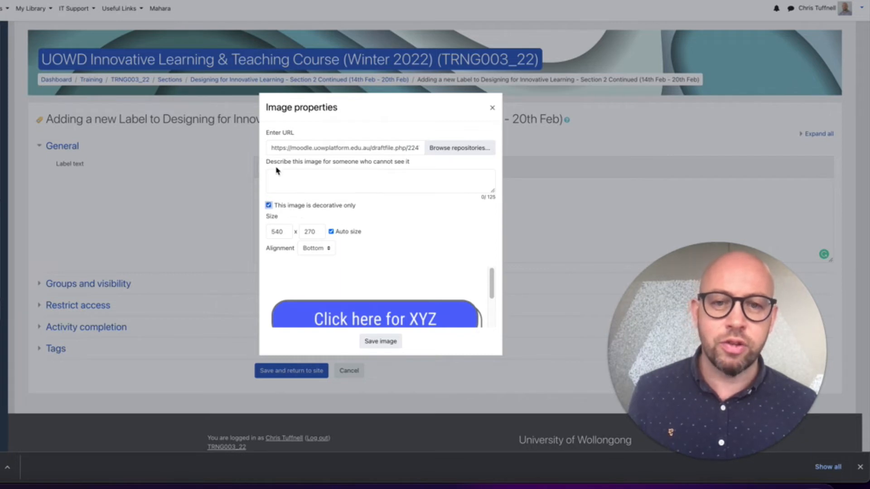
# Place the uploaded button image into the label's text as a decorative image.
pyautogui.click(380, 342)
pyautogui.click(411, 237)
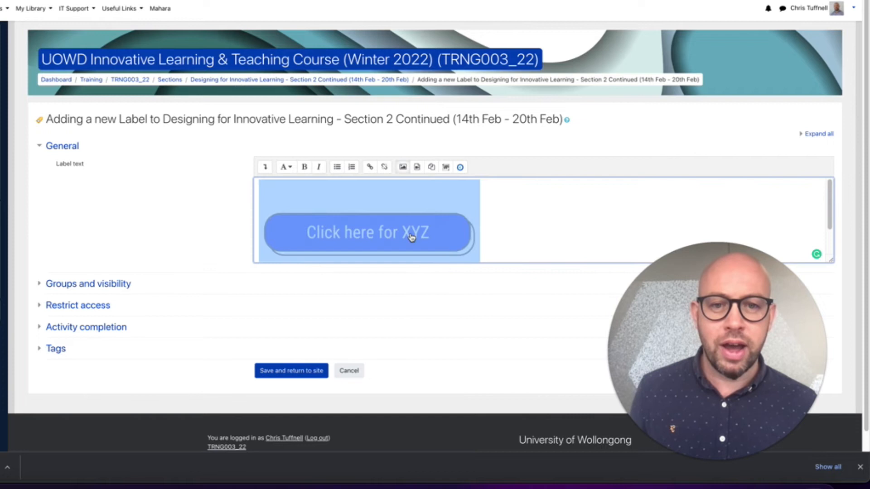
pyautogui.click(206, 209)
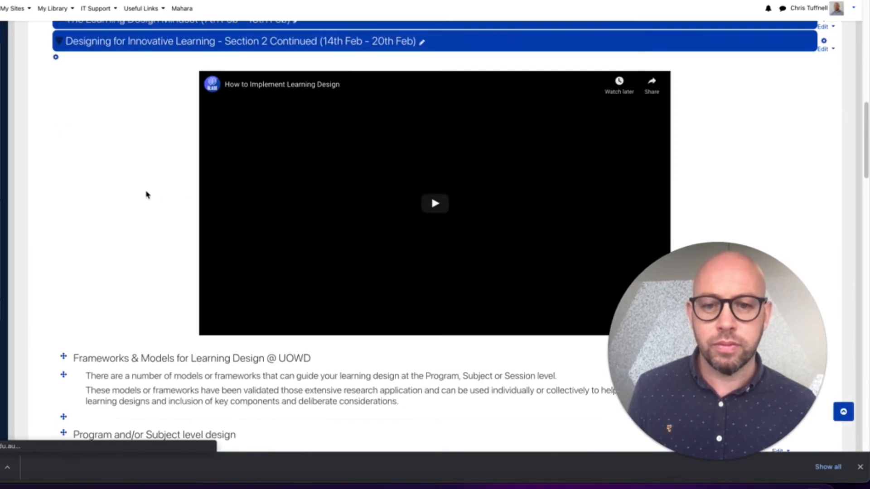
pyautogui.scroll(-5, 145, 196)
pyautogui.scroll(-5, 145, 194)
pyautogui.scroll(-3, 149, 193)
pyautogui.scroll(-5, 154, 192)
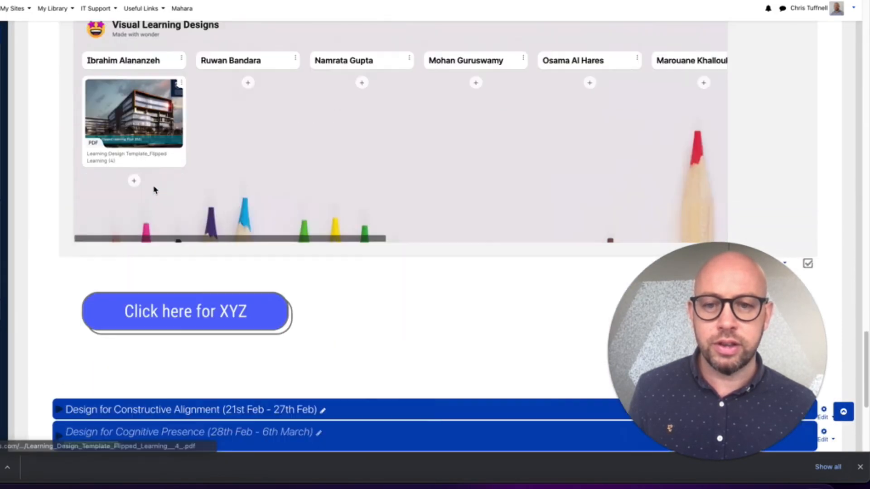
pyautogui.scroll(-4, 153, 192)
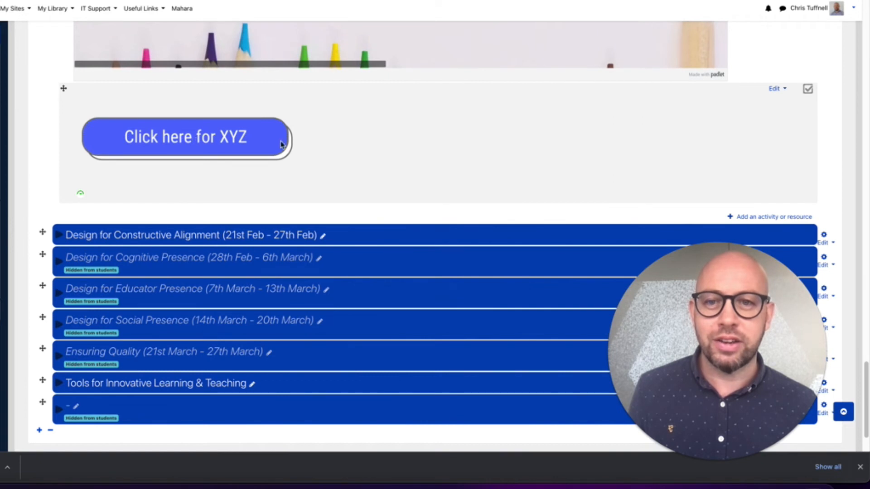
pyautogui.scroll(-3, 361, 119)
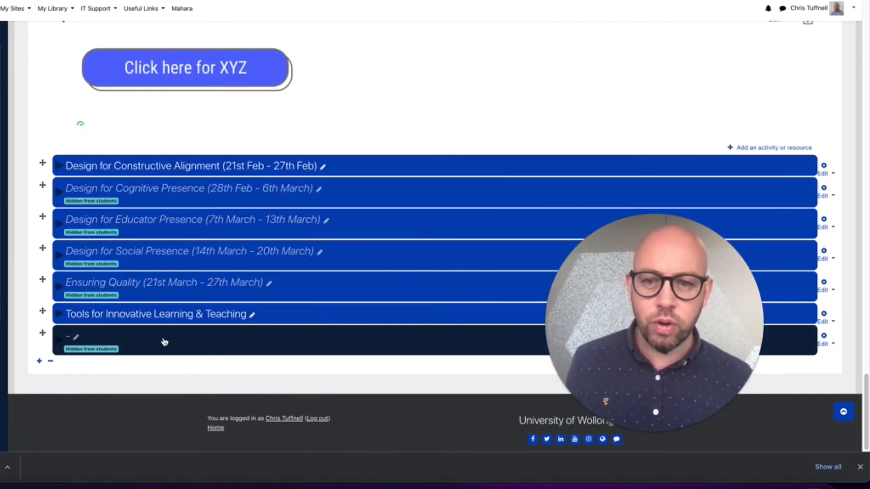
# Expand the last hidden section and start adding an activity or resource there.
pyautogui.click(167, 344)
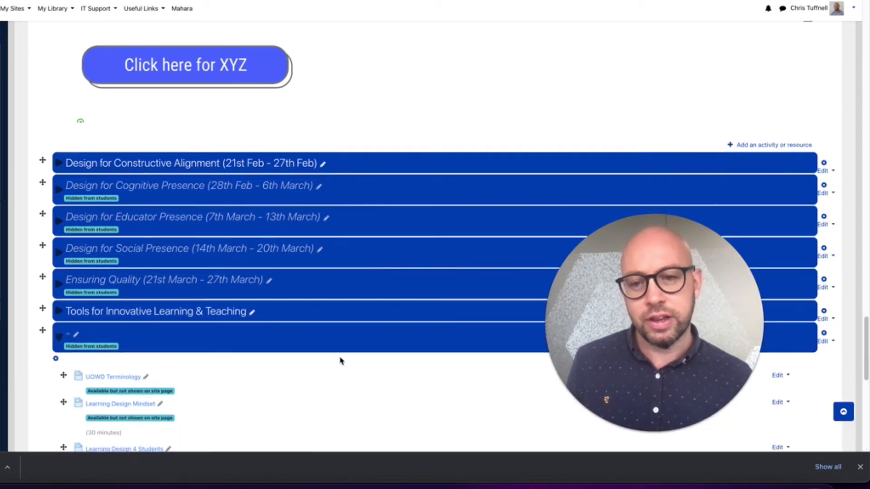
pyautogui.scroll(-3, 202, 340)
pyautogui.scroll(-3, 201, 340)
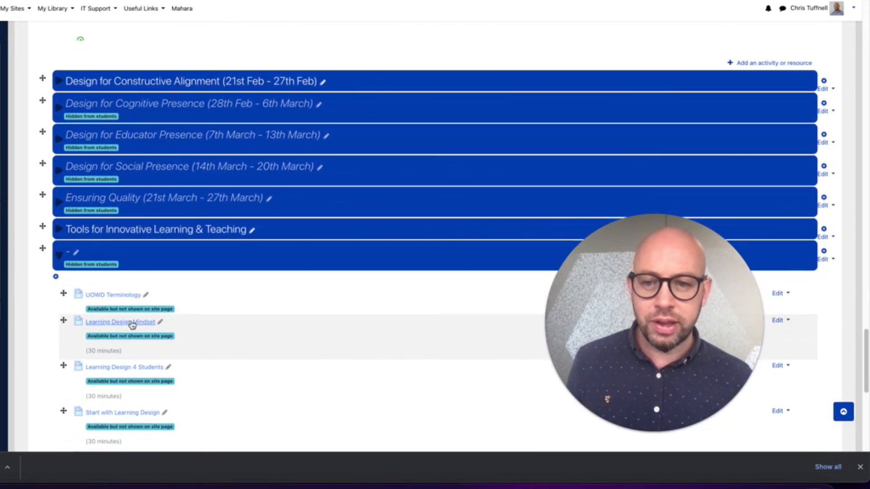
pyautogui.scroll(-3, 170, 286)
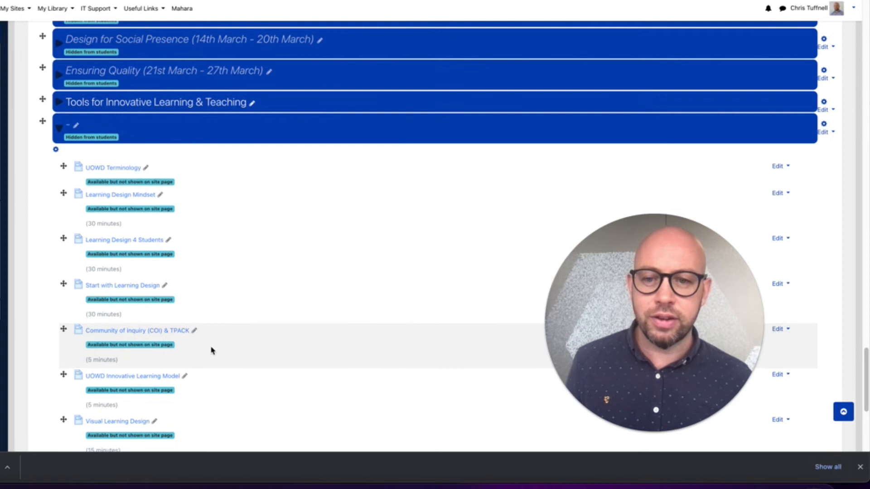
pyautogui.scroll(-2, 293, 354)
pyautogui.scroll(-3, 424, 368)
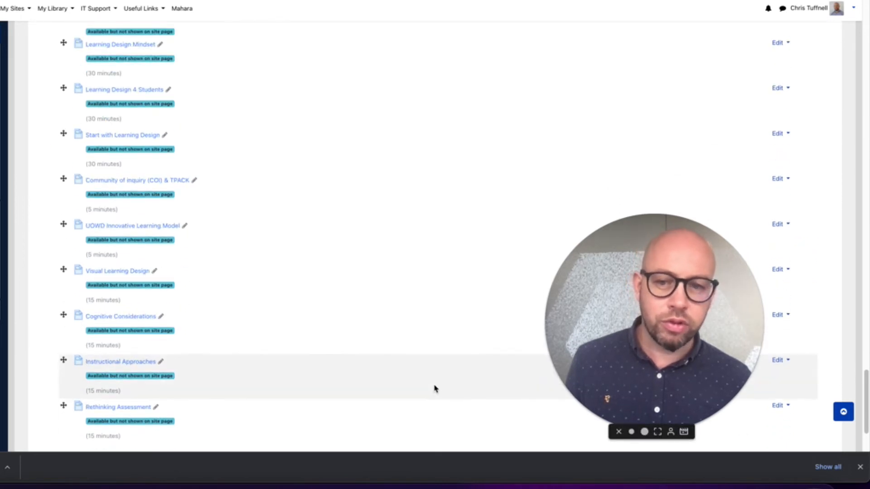
pyautogui.scroll(-2, 435, 381)
pyautogui.click(781, 408)
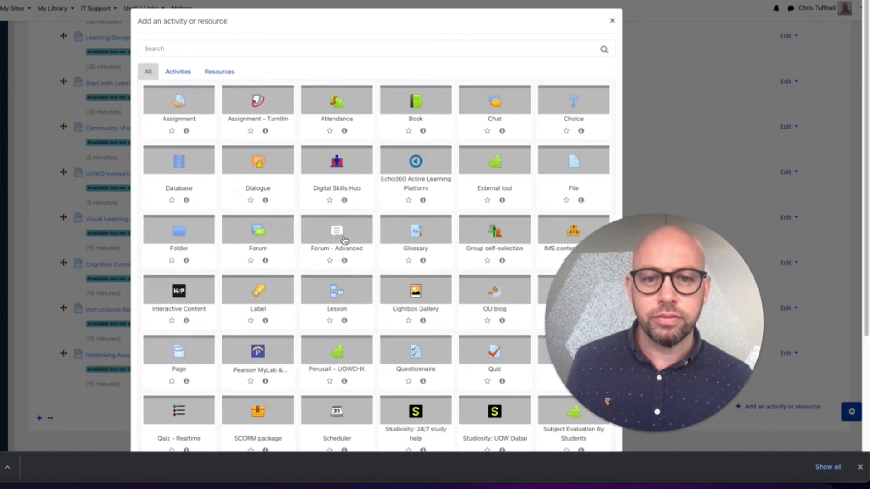
# Create a new Page named 'test' and enter three lines of placeholder content.
pyautogui.click(180, 354)
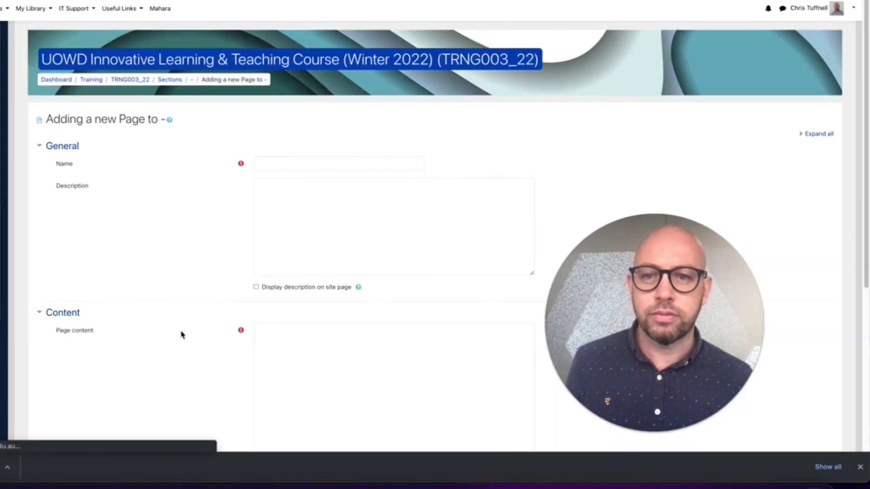
pyautogui.click(310, 161)
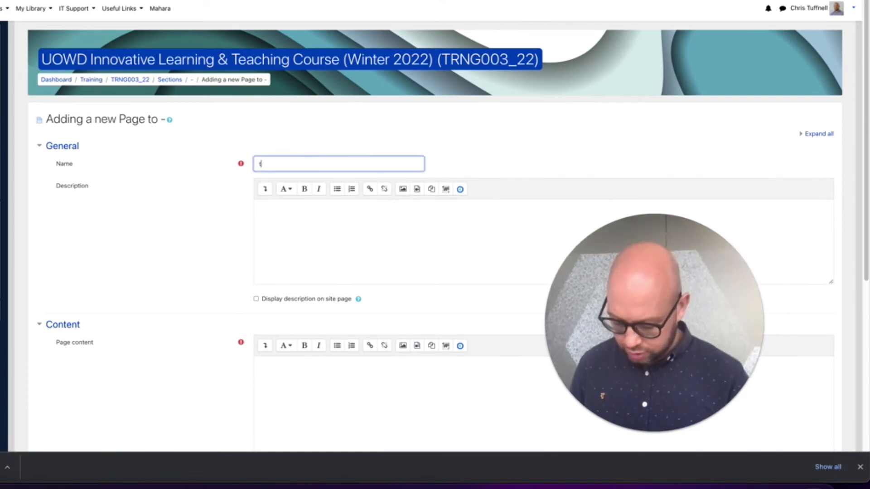
pyautogui.write('test')
pyautogui.scroll(-5, 293, 255)
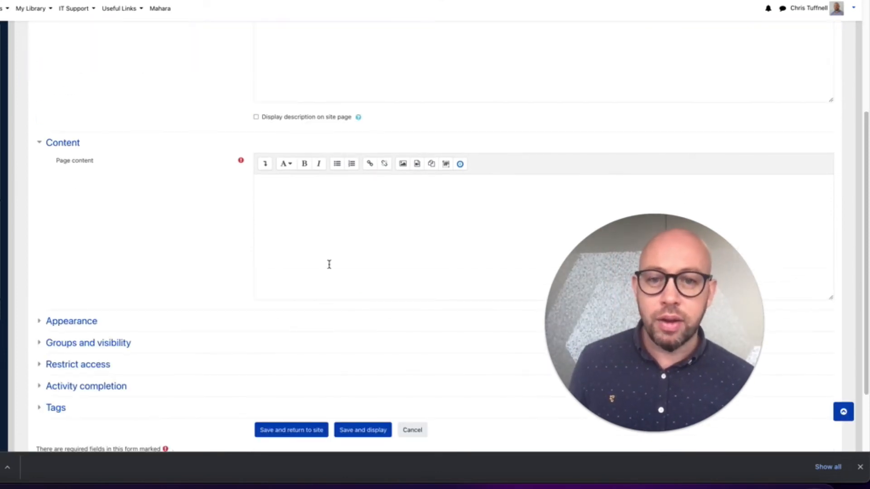
pyautogui.click(286, 197)
pyautogui.write('fadjgnajgn[aodnbg[adfnbadfn')
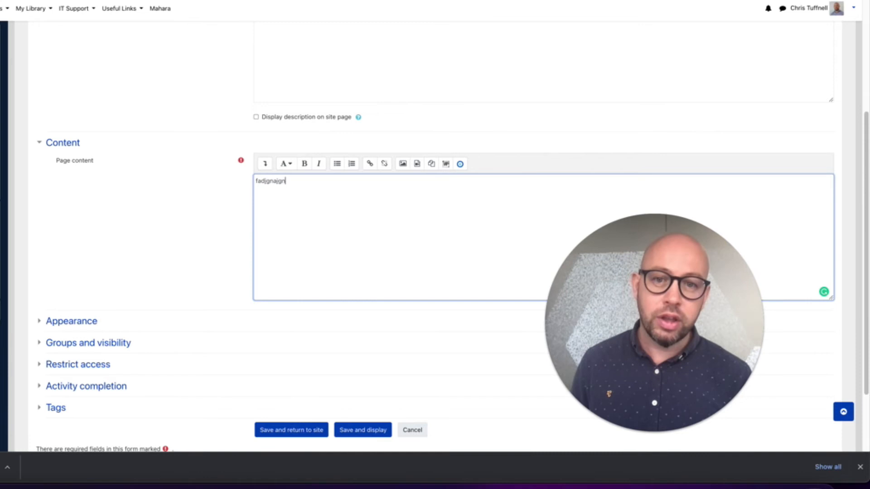
pyautogui.press('Return')
pyautogui.write(';kajdbvadksjbnv;asdbn;kadfjnfbv')
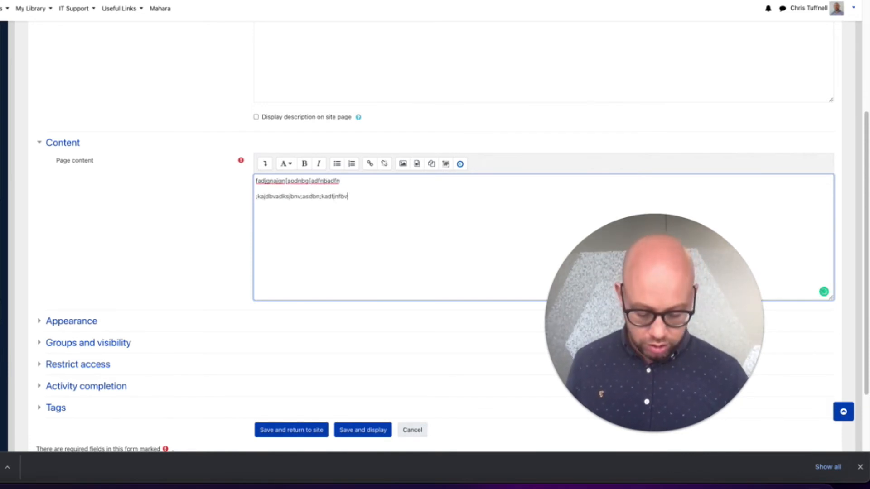
pyautogui.press('Return')
pyautogui.write(';kdfjnbv;kabvjk')
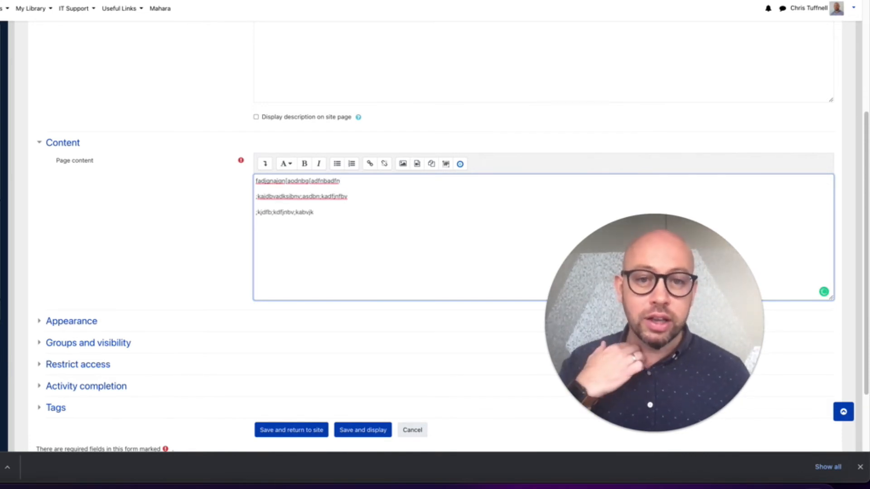
# Check the page content's HTML source with the full editor toolbar, then return to formatted view.
pyautogui.click(267, 165)
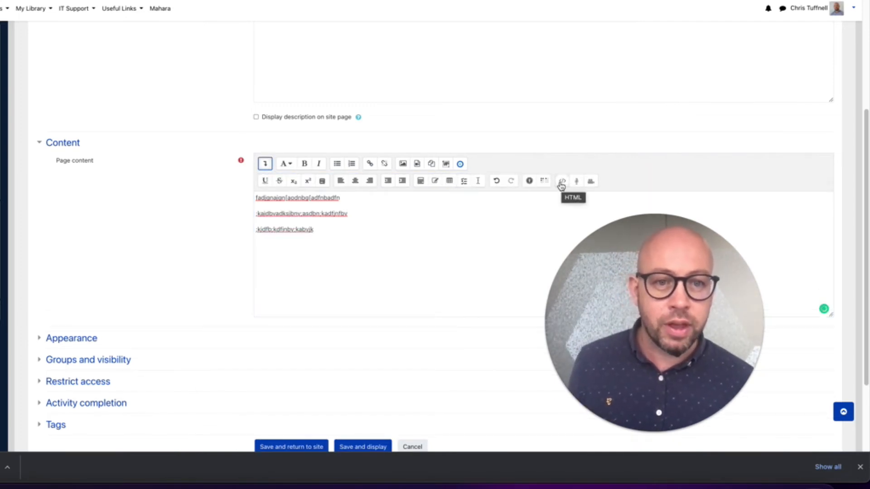
pyautogui.click(561, 182)
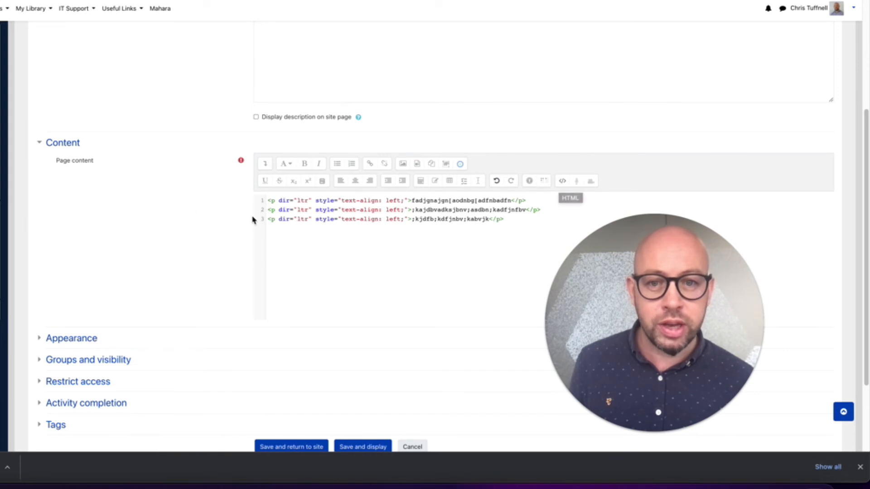
pyautogui.click(564, 181)
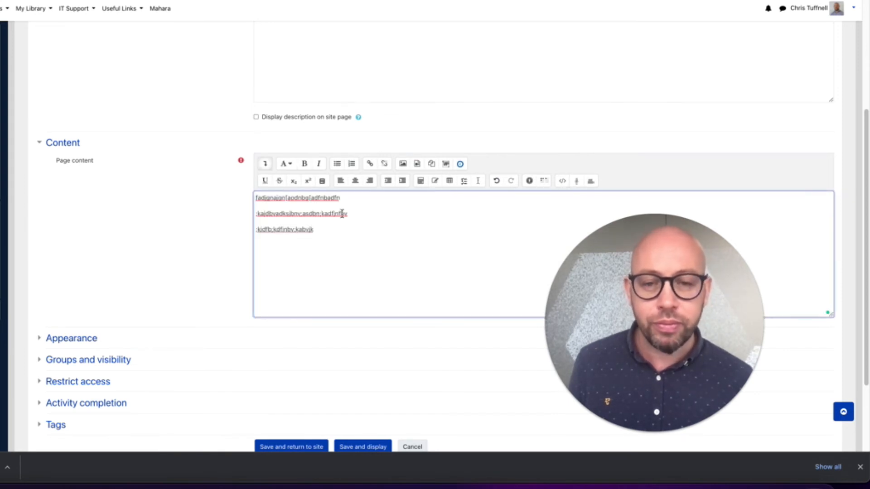
pyautogui.scroll(5, 369, 123)
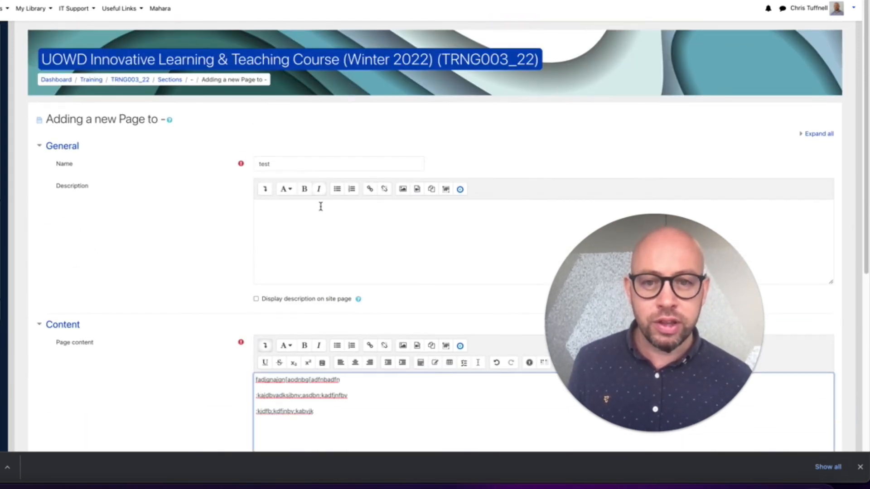
pyautogui.scroll(-5, 271, 204)
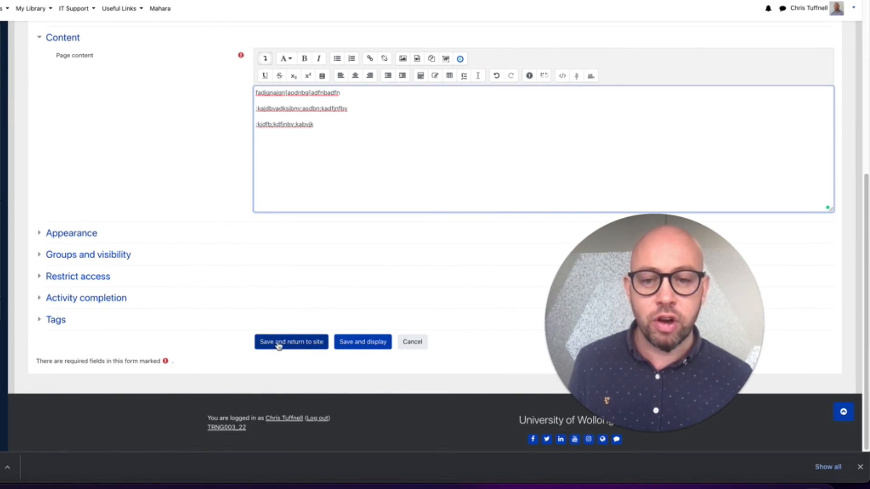
pyautogui.scroll(3, 339, 147)
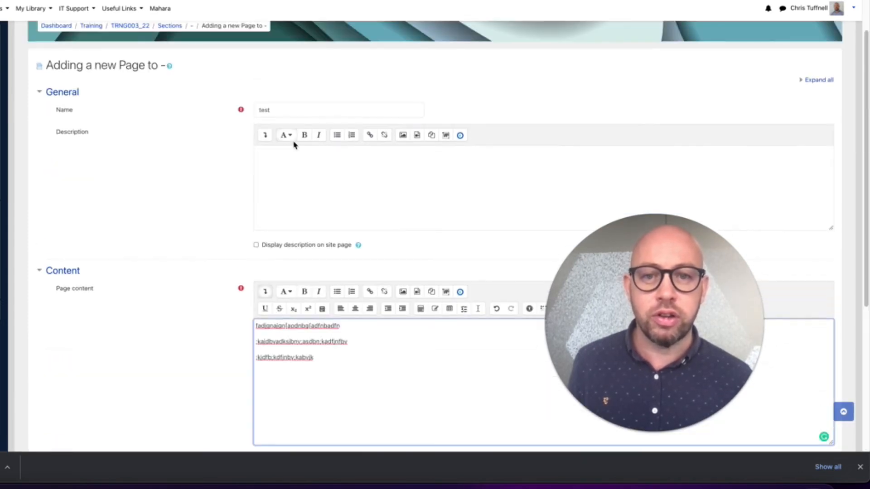
pyautogui.scroll(3, 298, 146)
pyautogui.scroll(-1, 297, 155)
pyautogui.scroll(-3, 298, 155)
pyautogui.scroll(-3, 305, 204)
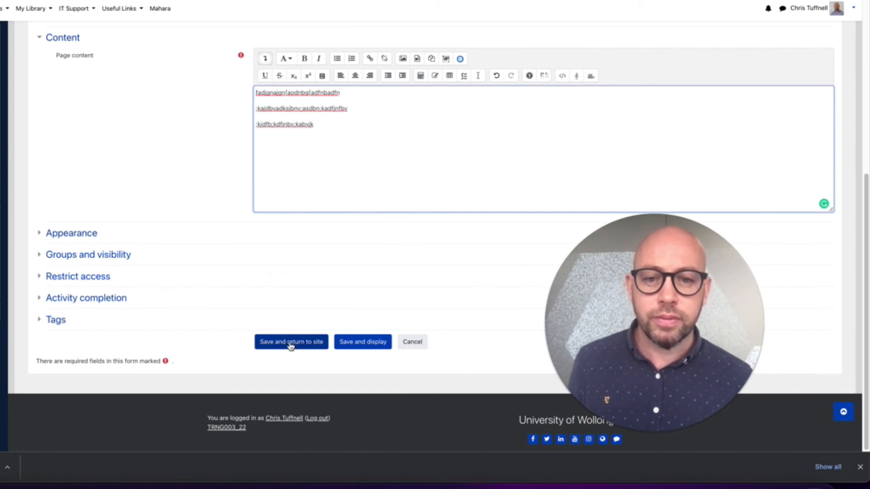
# Save the test page, view it with its URL copied, and go back to the course.
pyautogui.click(291, 343)
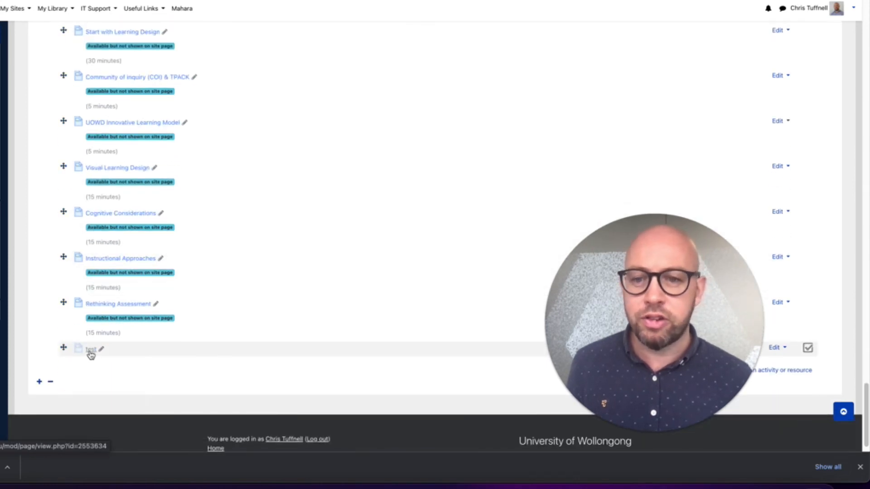
pyautogui.click(90, 350)
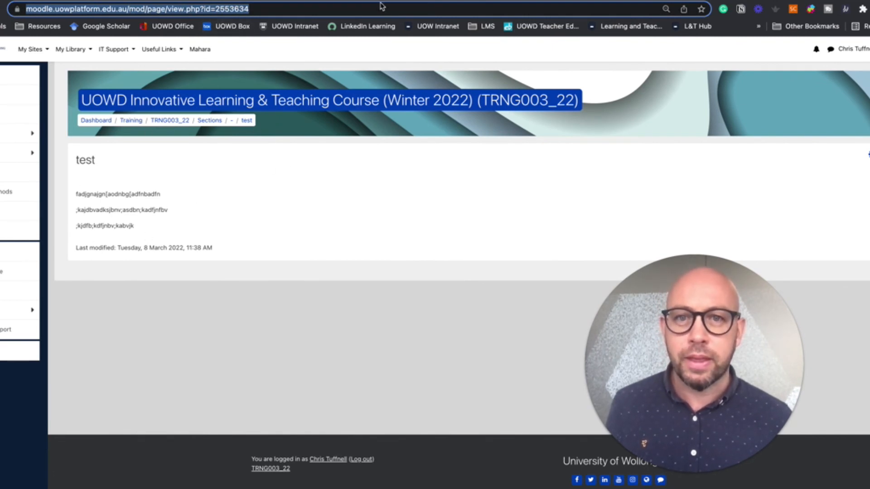
pyautogui.press('Return')
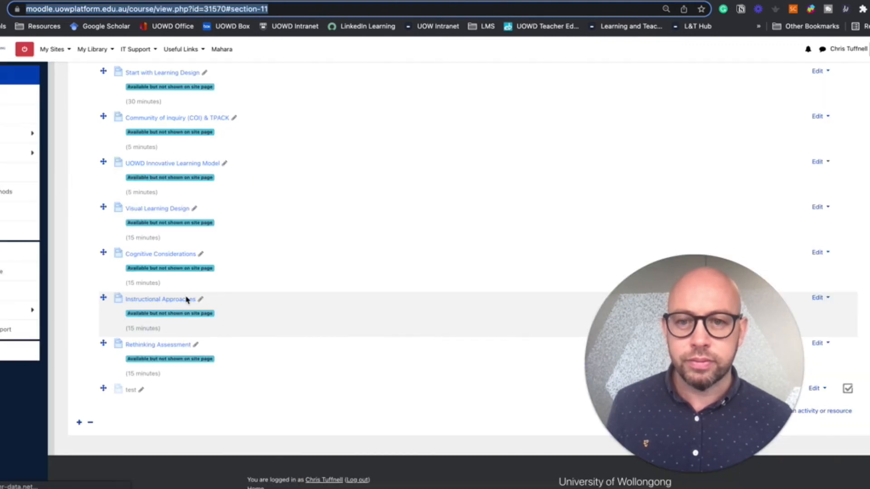
pyautogui.scroll(1, 237, 370)
pyautogui.scroll(8, 285, 387)
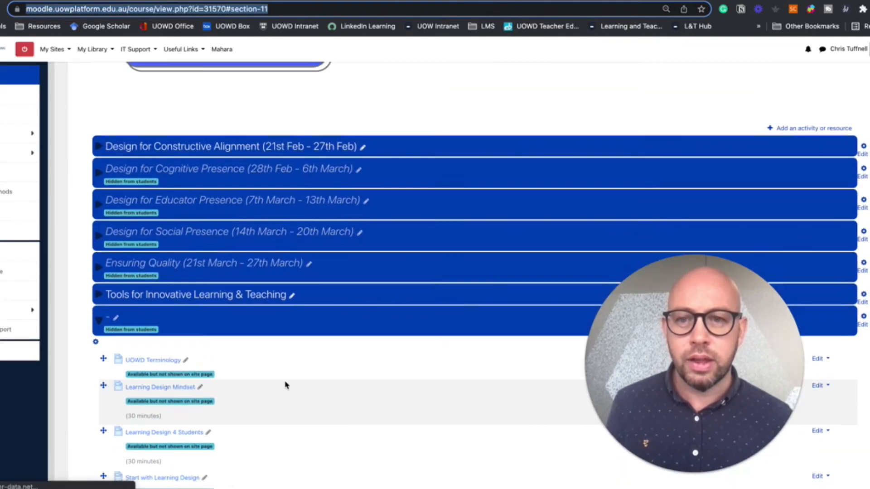
pyautogui.scroll(5, 279, 380)
pyautogui.scroll(5, 272, 367)
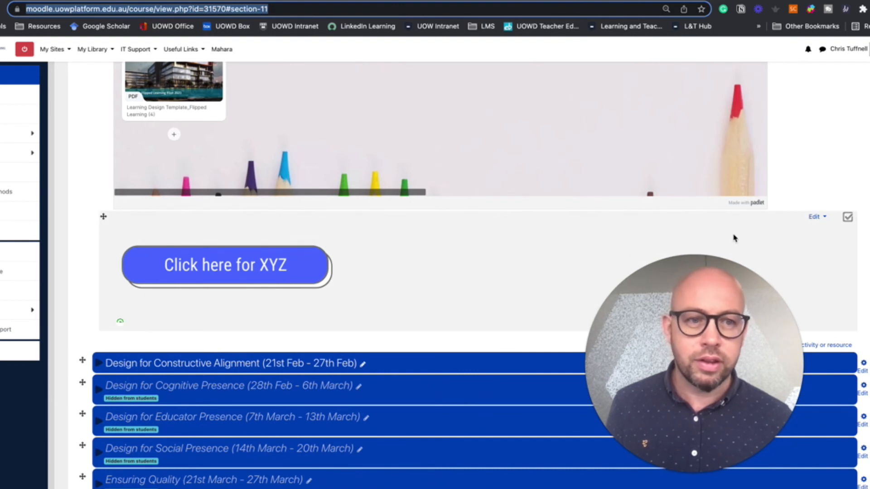
# Edit the label's settings and start a link on the selected button image.
pyautogui.click(815, 218)
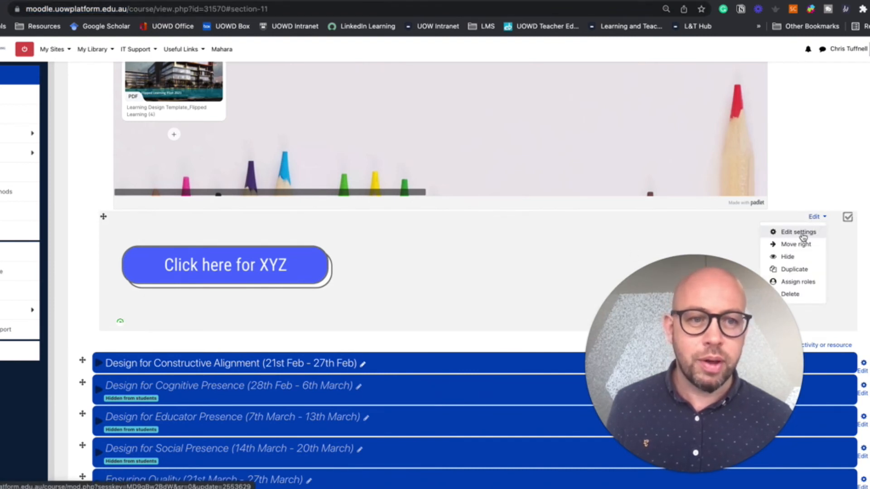
pyautogui.click(801, 235)
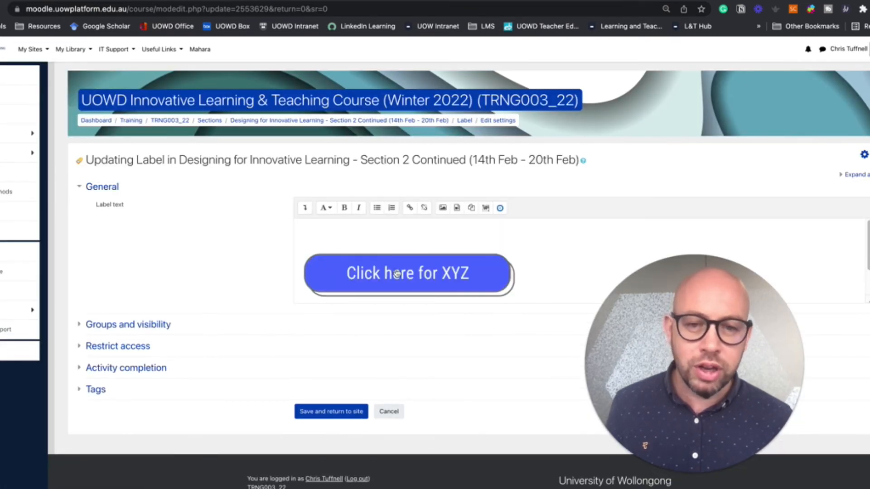
pyautogui.doubleClick(405, 273)
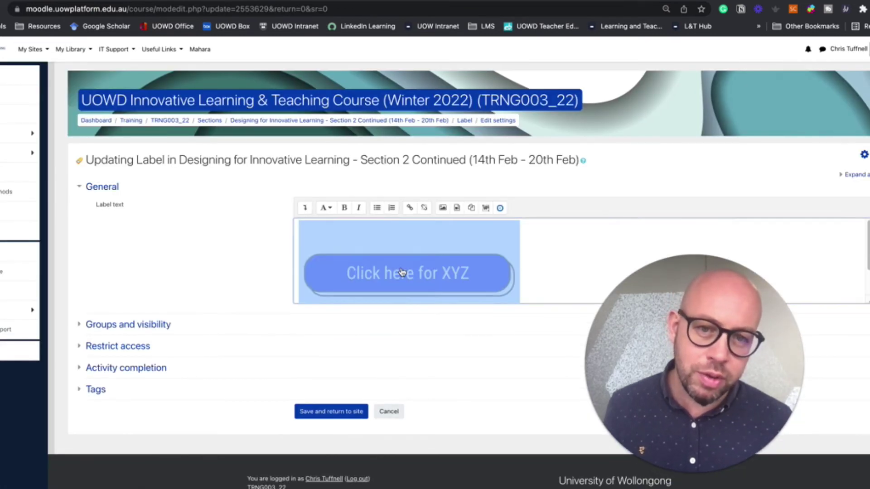
pyautogui.click(409, 209)
# Link the button image to the pasted test page URL, set to open in a new window.
pyautogui.click(372, 265)
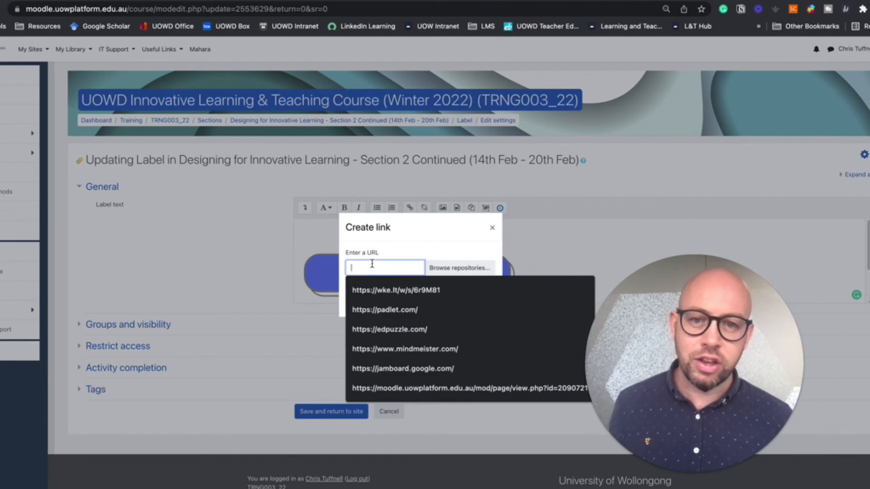
pyautogui.hotkey('ctrl', 'v')
pyautogui.press('Escape')
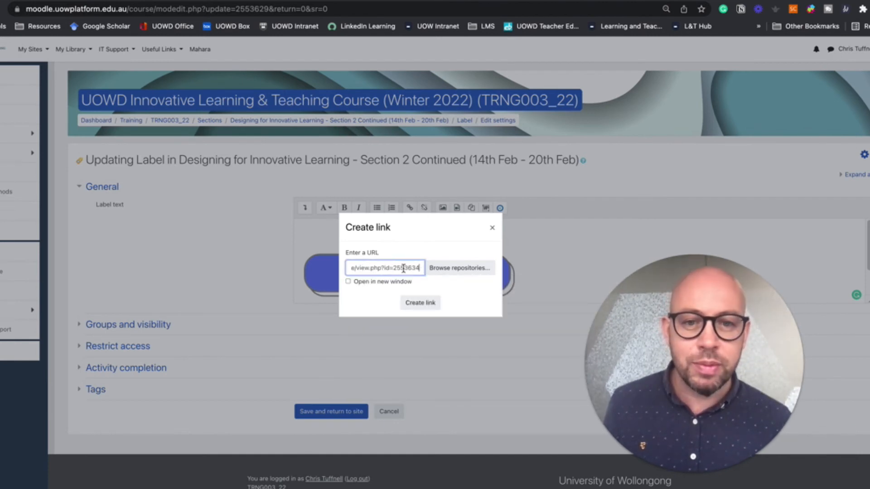
pyautogui.click(348, 283)
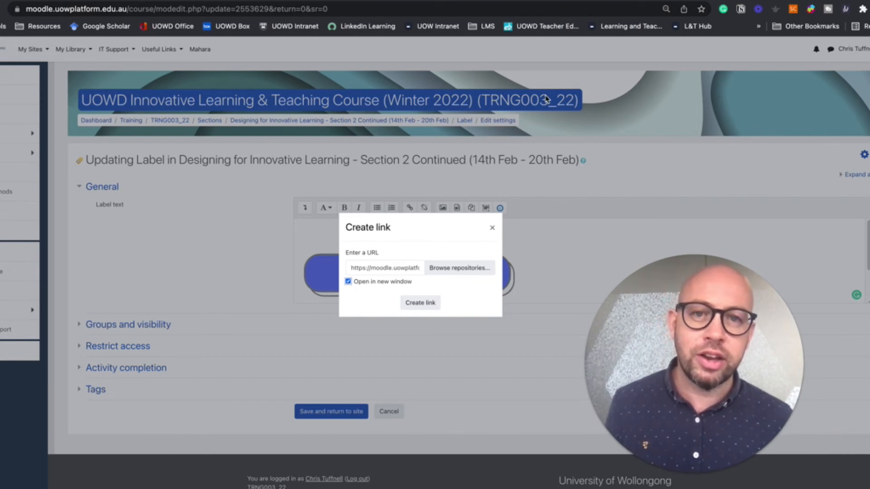
pyautogui.click(420, 302)
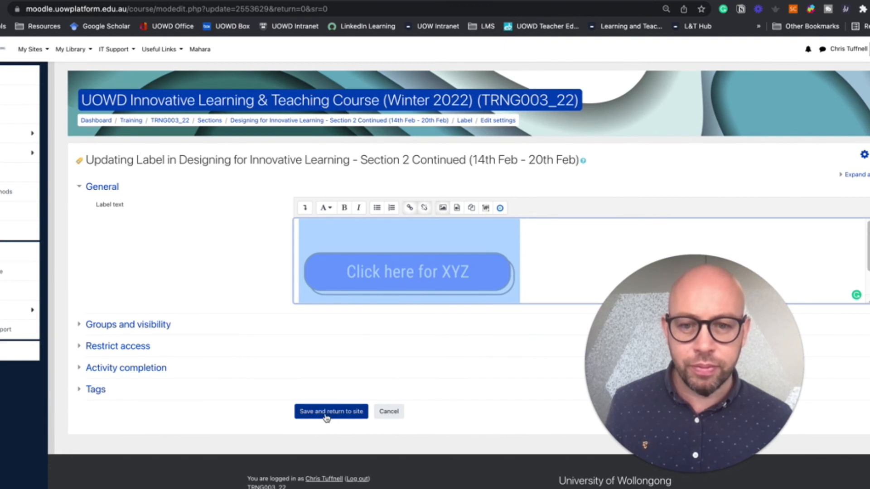
# Save the label, follow the button to confirm the test page opens, and return to the course tab.
pyautogui.click(326, 414)
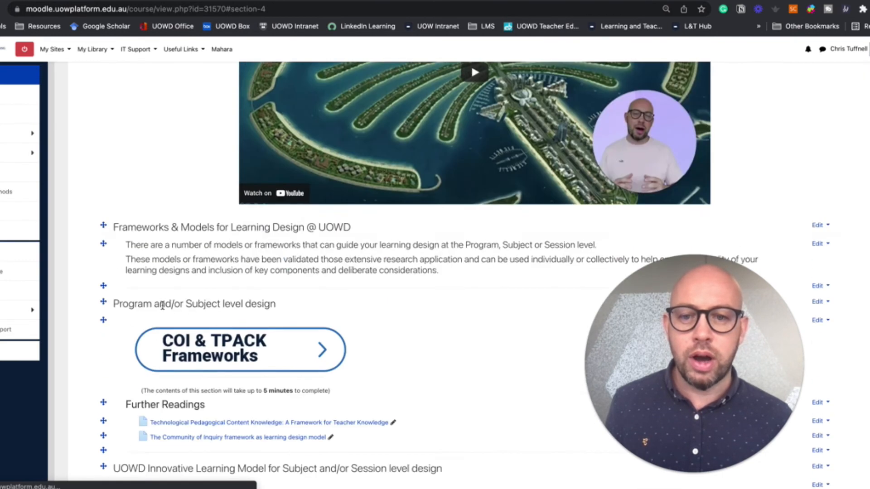
pyautogui.scroll(-5, 166, 308)
pyautogui.scroll(-5, 285, 319)
pyautogui.scroll(-5, 286, 320)
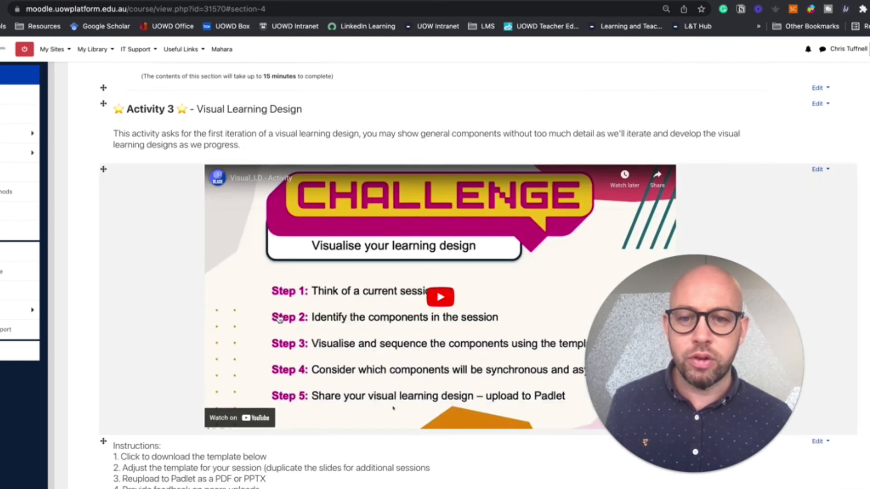
pyautogui.scroll(-4, 279, 318)
pyautogui.scroll(-2, 276, 317)
pyautogui.scroll(-5, 276, 317)
pyautogui.scroll(-4, 276, 317)
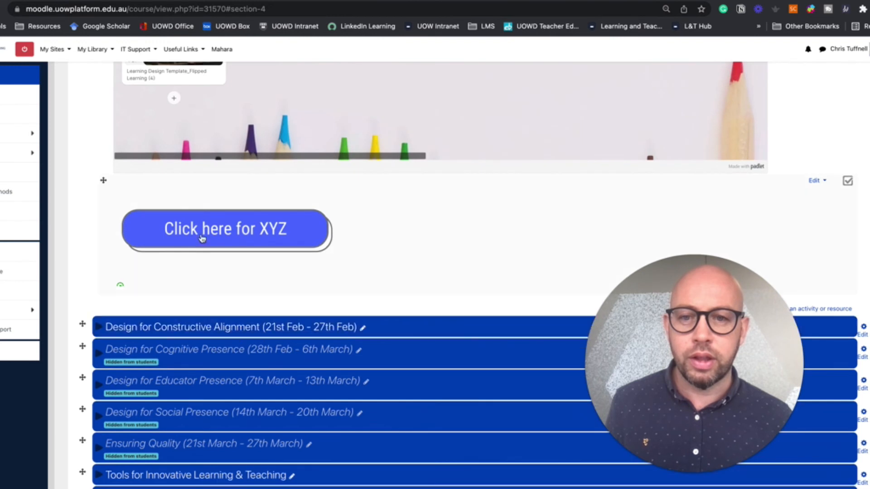
pyautogui.click(226, 231)
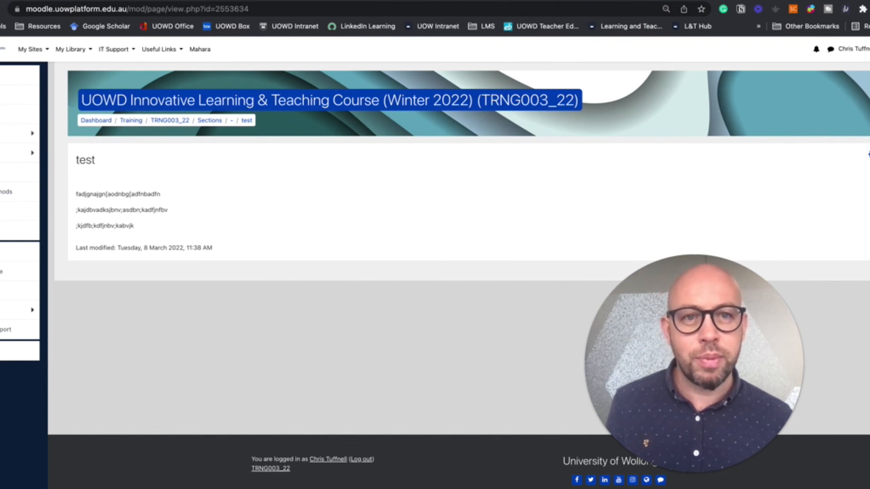
pyautogui.hotkey('ctrl', 'w')
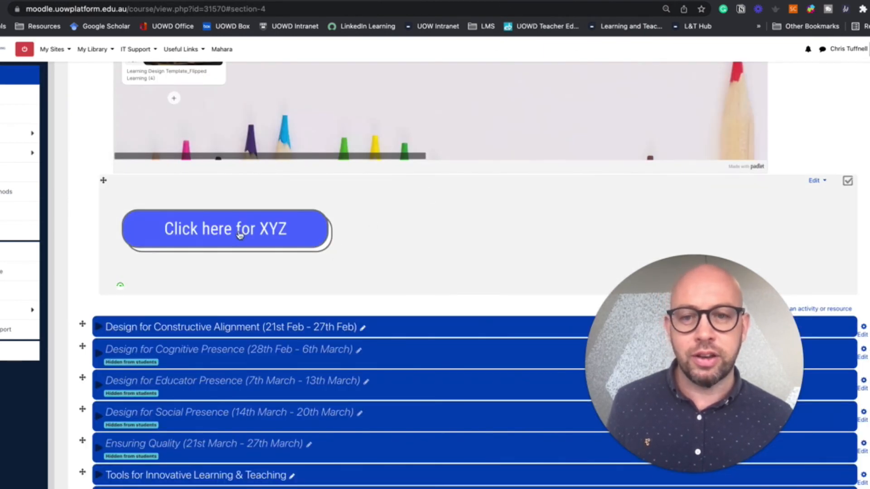
pyautogui.scroll(-2, 326, 245)
pyautogui.scroll(-10, 320, 241)
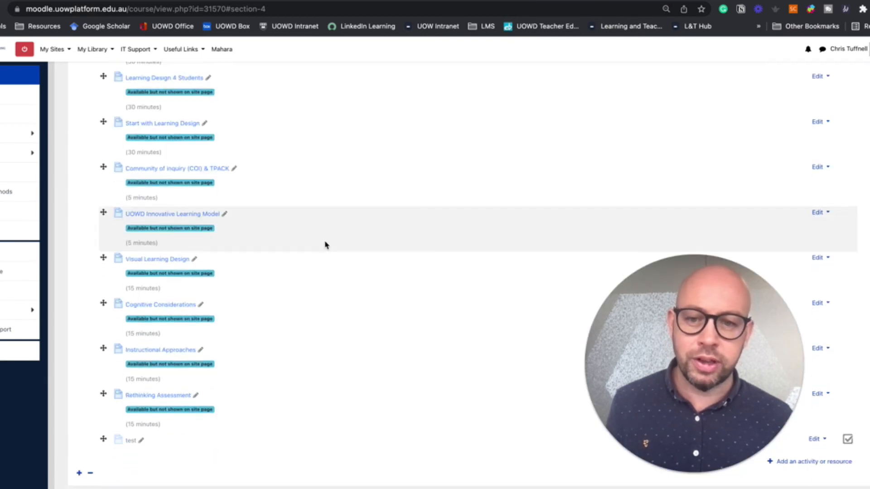
pyautogui.scroll(-2, 316, 240)
pyautogui.scroll(-2, 316, 240)
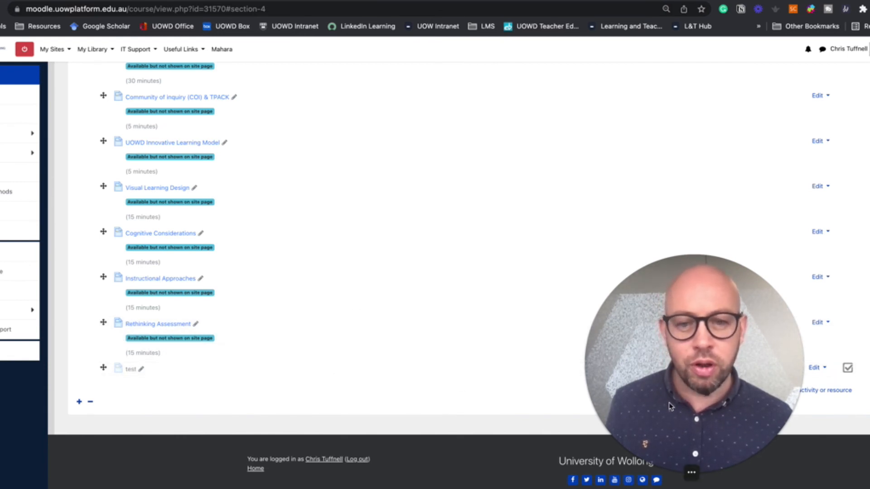
# Set the test page to 'Make available' so it's reachable by link but not shown.
pyautogui.click(814, 369)
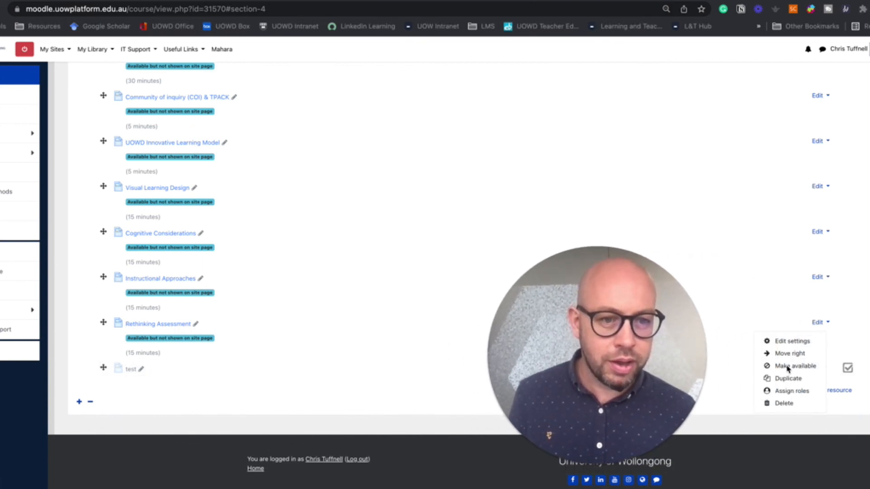
pyautogui.click(791, 367)
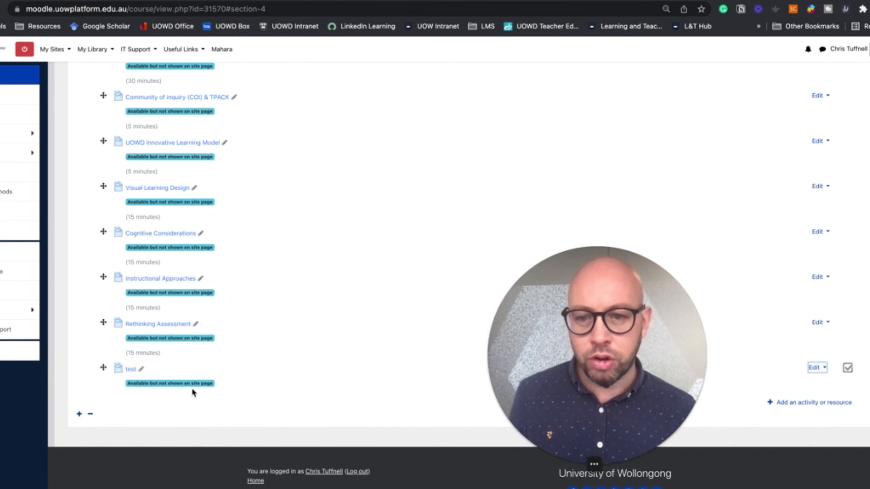
pyautogui.scroll(8, 267, 368)
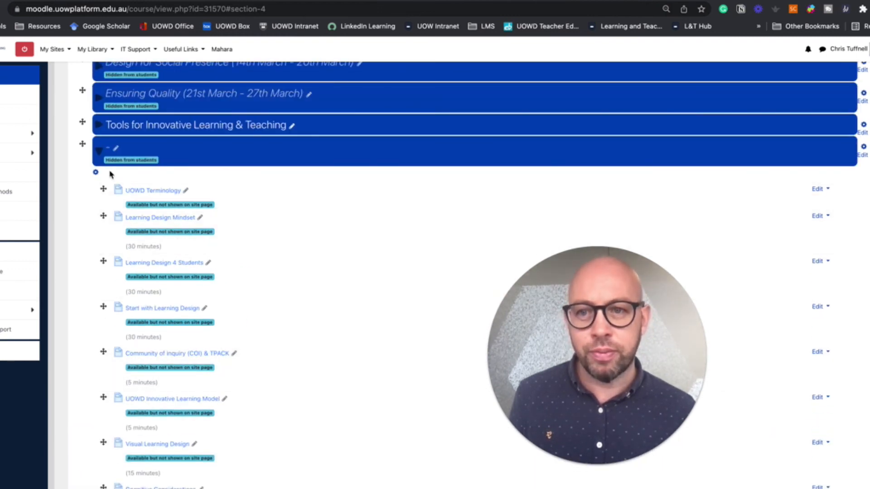
pyautogui.scroll(5, 181, 204)
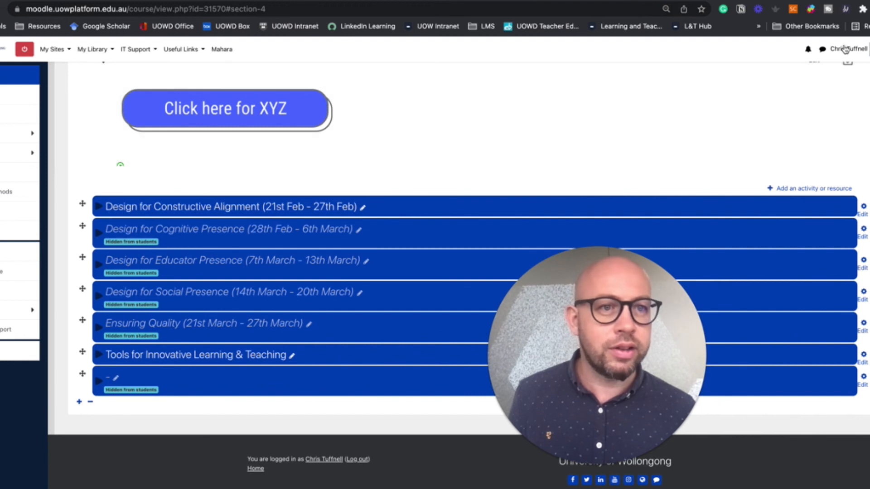
# Switch the viewing role to Student from the user menu.
pyautogui.click(846, 49)
pyautogui.click(849, 155)
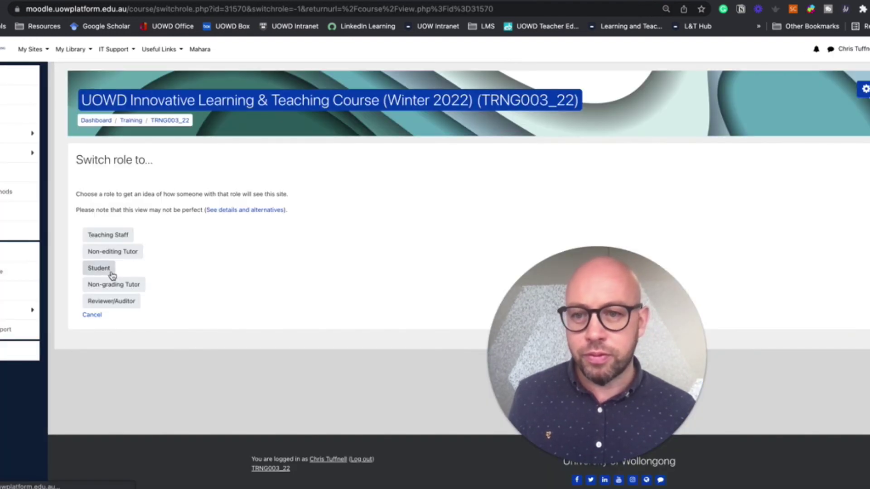
pyautogui.click(98, 267)
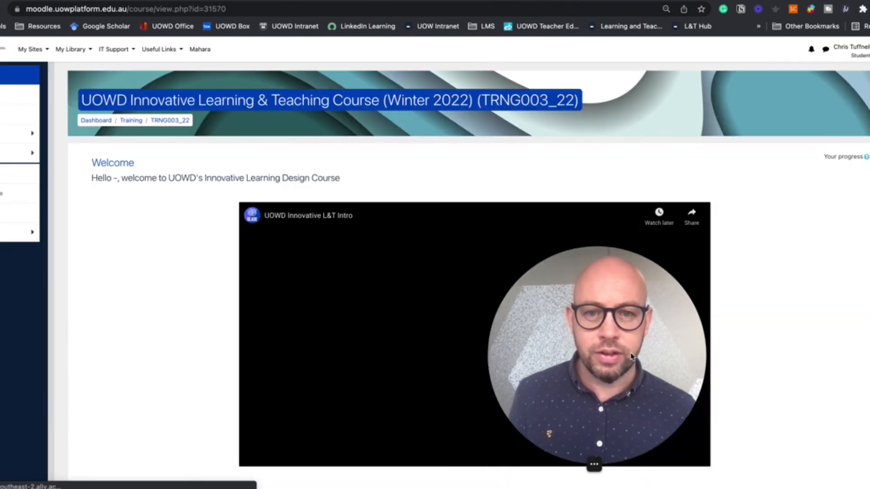
pyautogui.scroll(-5, 408, 272)
pyautogui.scroll(-5, 408, 272)
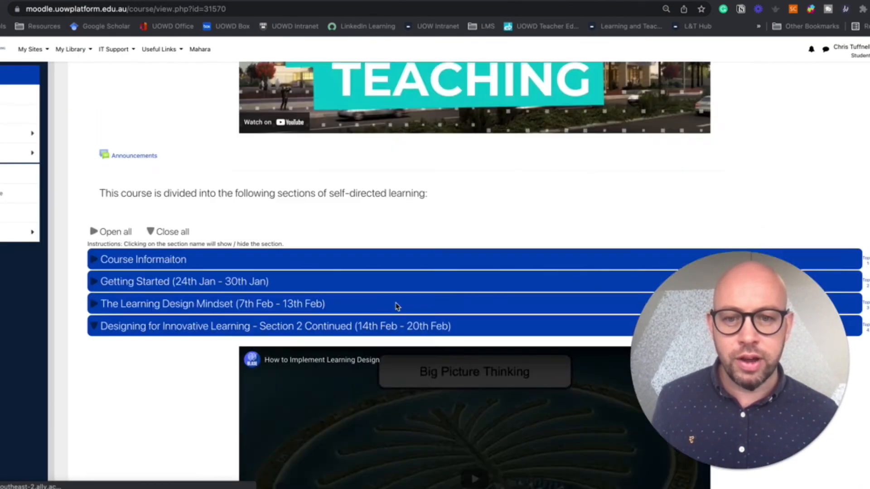
pyautogui.scroll(-5, 408, 271)
pyautogui.scroll(-5, 340, 271)
pyautogui.scroll(-5, 298, 279)
pyautogui.scroll(-5, 297, 279)
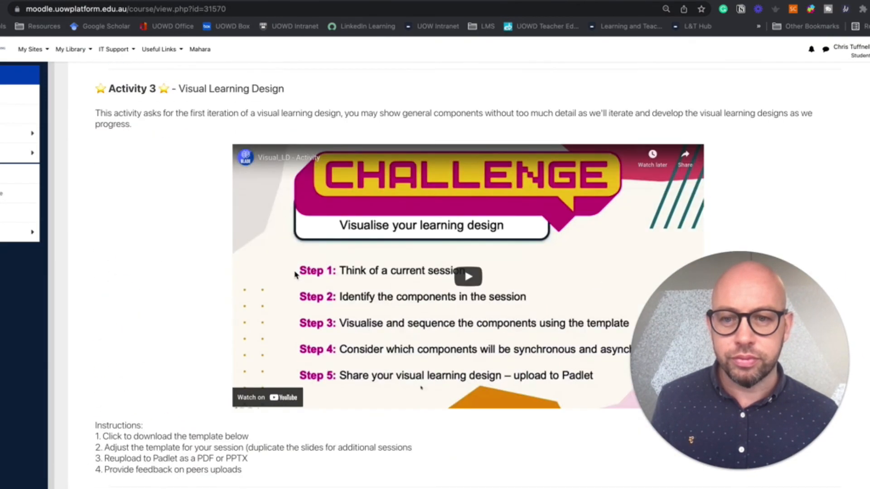
pyautogui.scroll(-5, 298, 279)
pyautogui.scroll(-8, 298, 279)
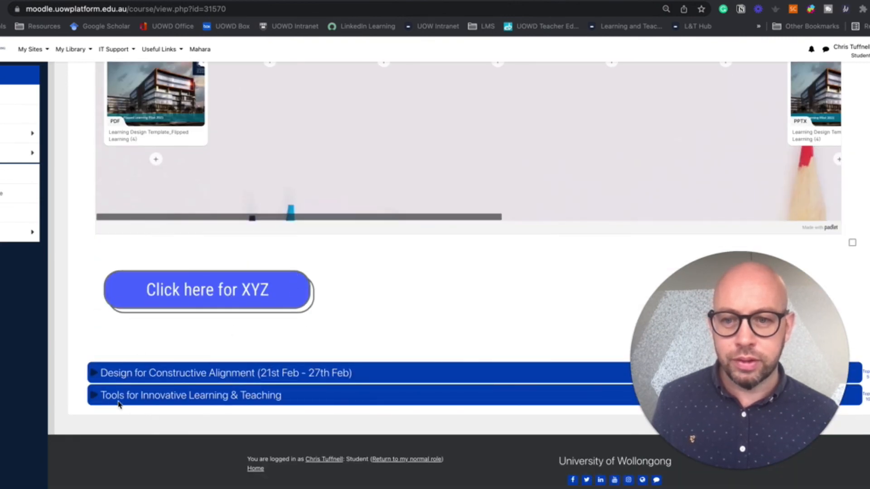
# As a student, follow the button to the hidden test page and go back to the course.
pyautogui.click(203, 291)
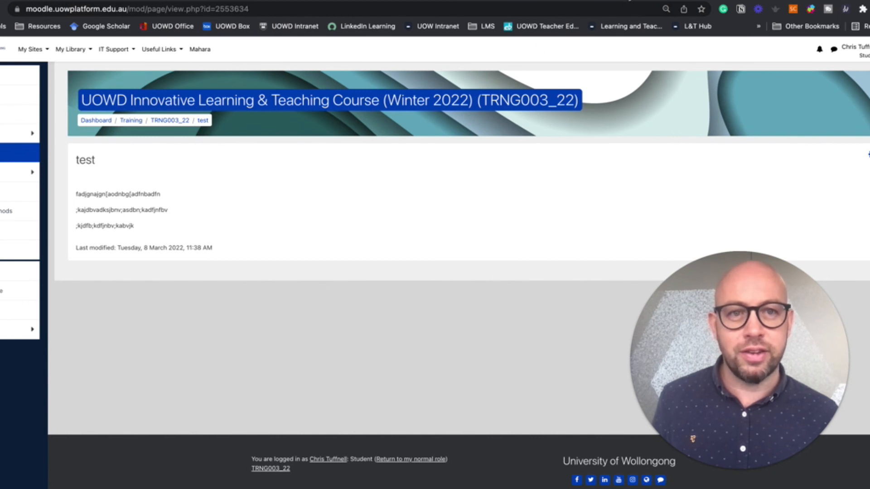
pyautogui.hotkey('alt', 'Left')
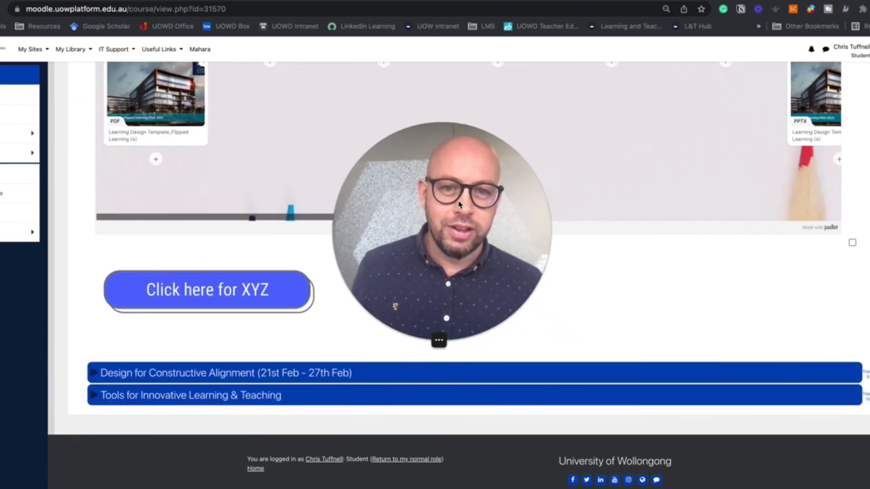